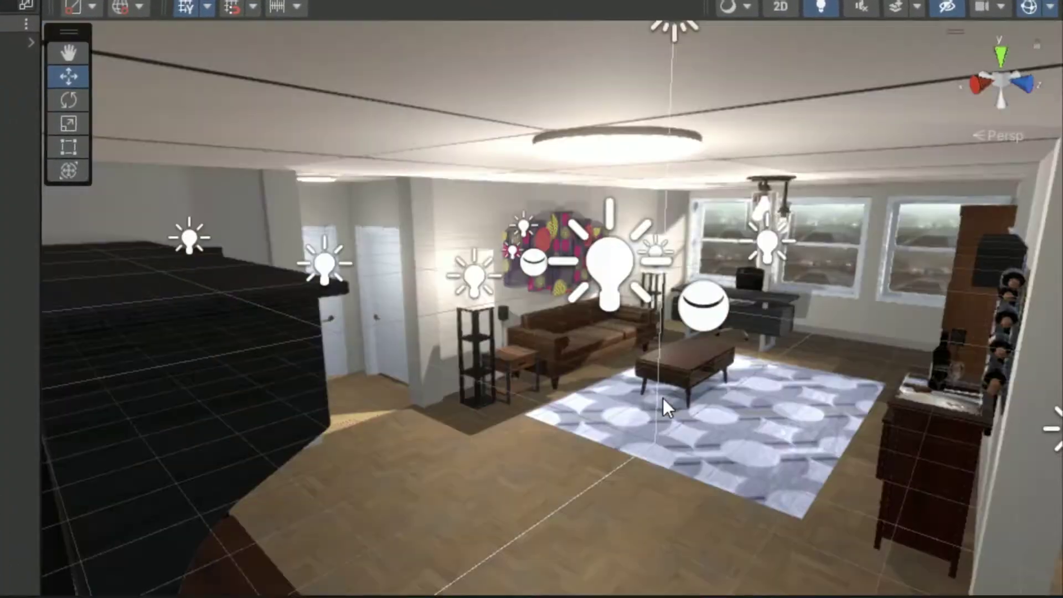
Start a new 3D (Core) project in Unity Hub named 'VR 360-Apartment 1'.
right_drag(662, 397, 718, 434)
scroll(716, 430, up, 5)
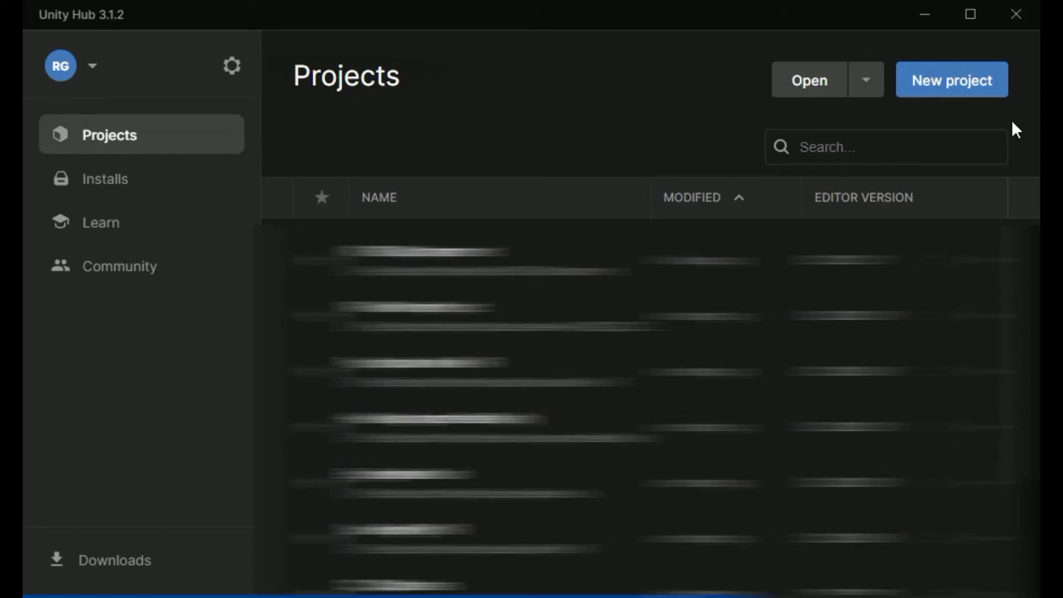
click(966, 84)
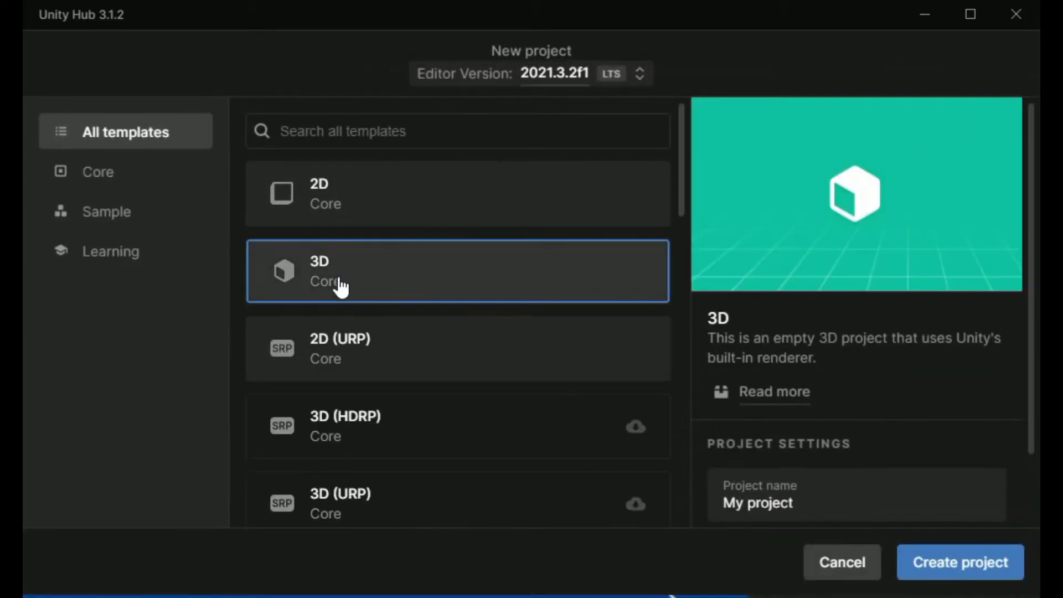
click(338, 283)
scroll(830, 416, down, 2)
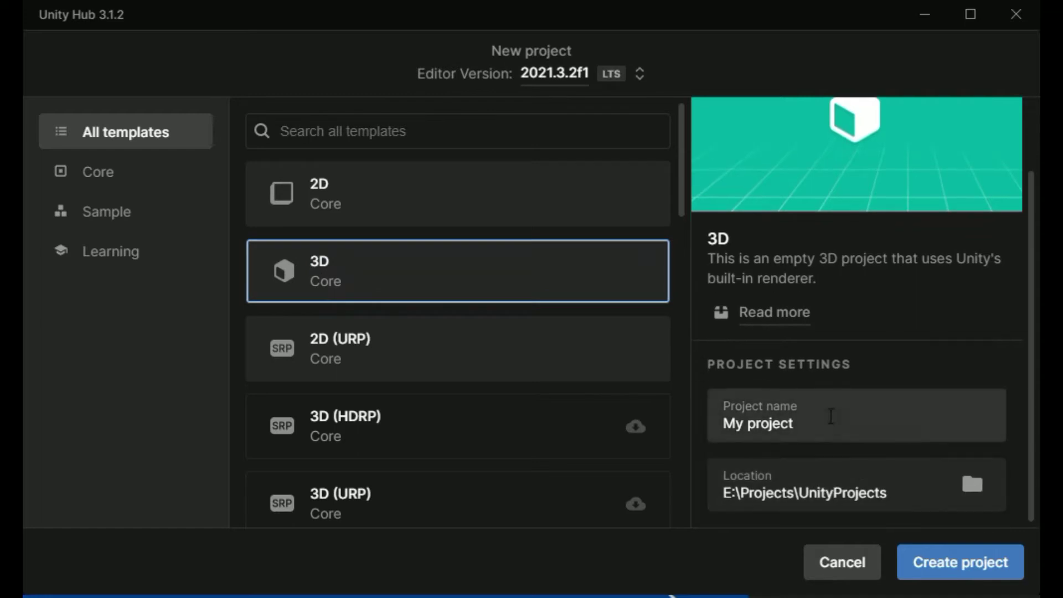
click(831, 416)
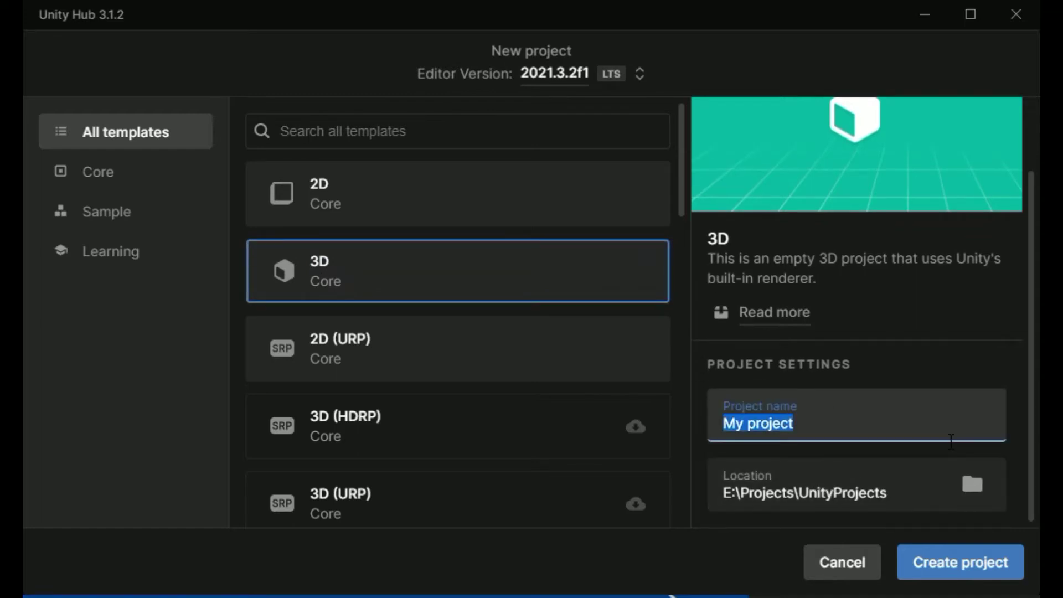
text(VR 3)
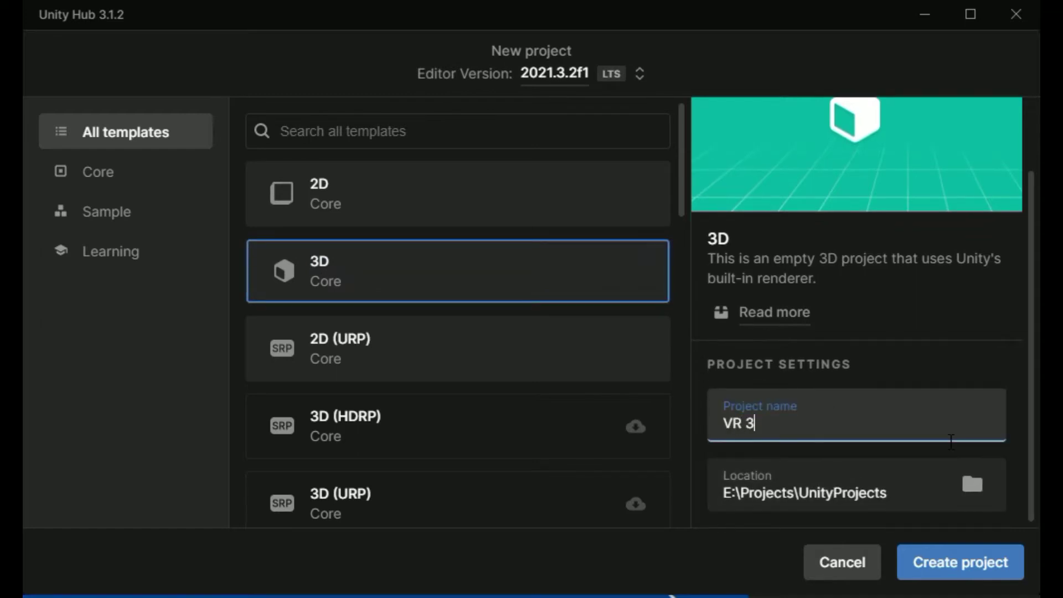
text(60-Apartment 1)
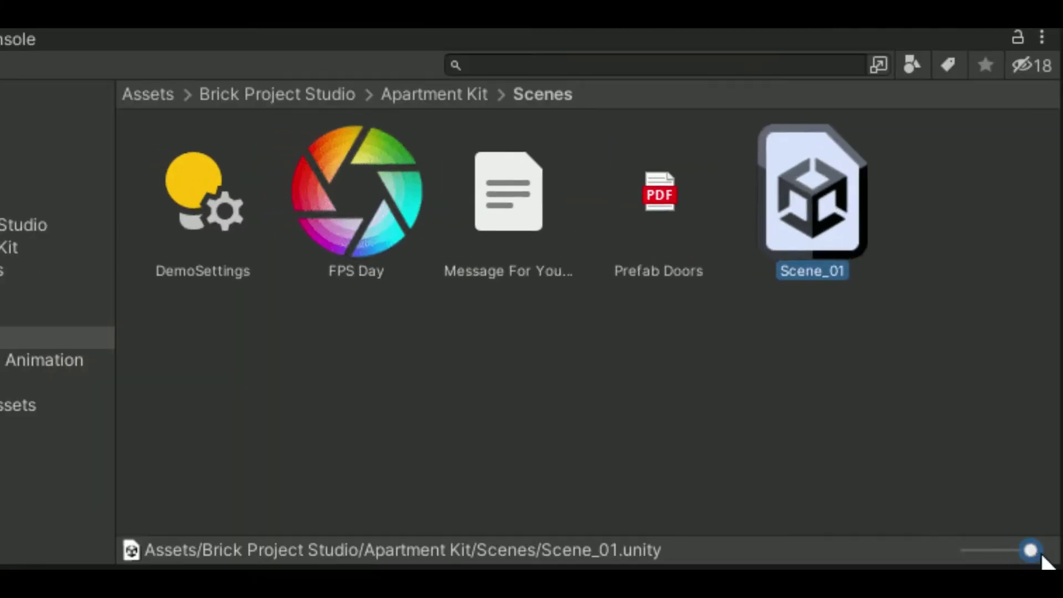
Shrink the Apartment Kit Scenes folder icons to a compact list view.
drag(1033, 551, 969, 557)
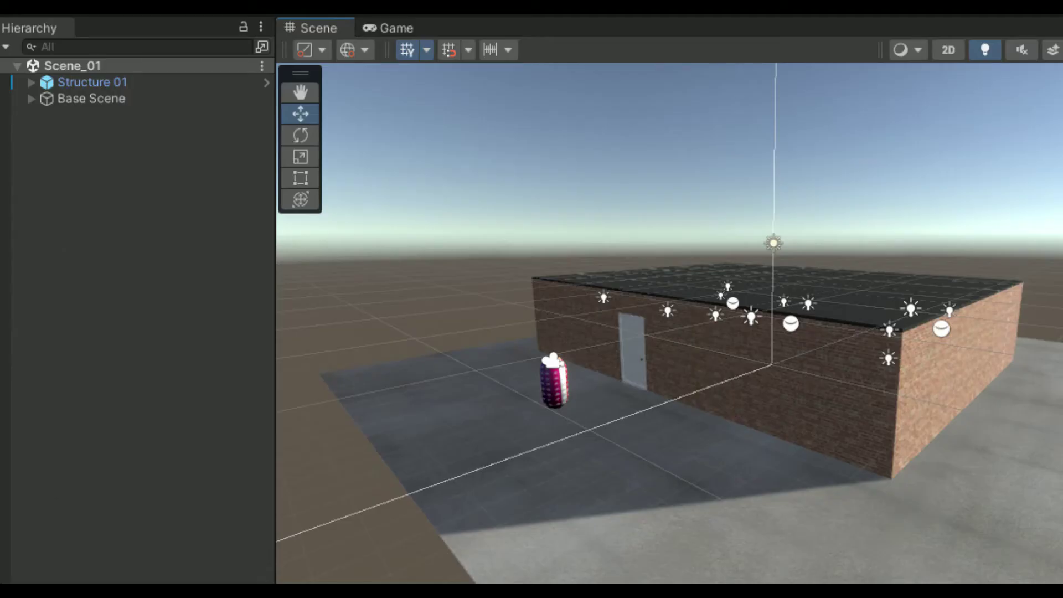
Fly the view into the furnished room and drag the First Person Player onto the building.
scroll(835, 407, up, 5)
key(w)
right_drag(835, 407, 750, 443)
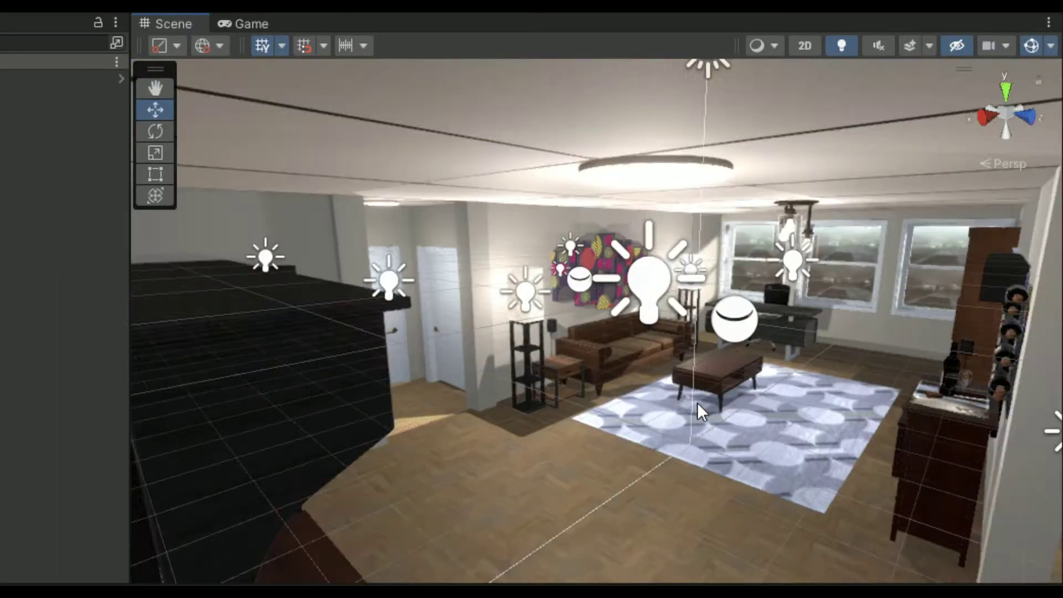
scroll(656, 449, up, 2)
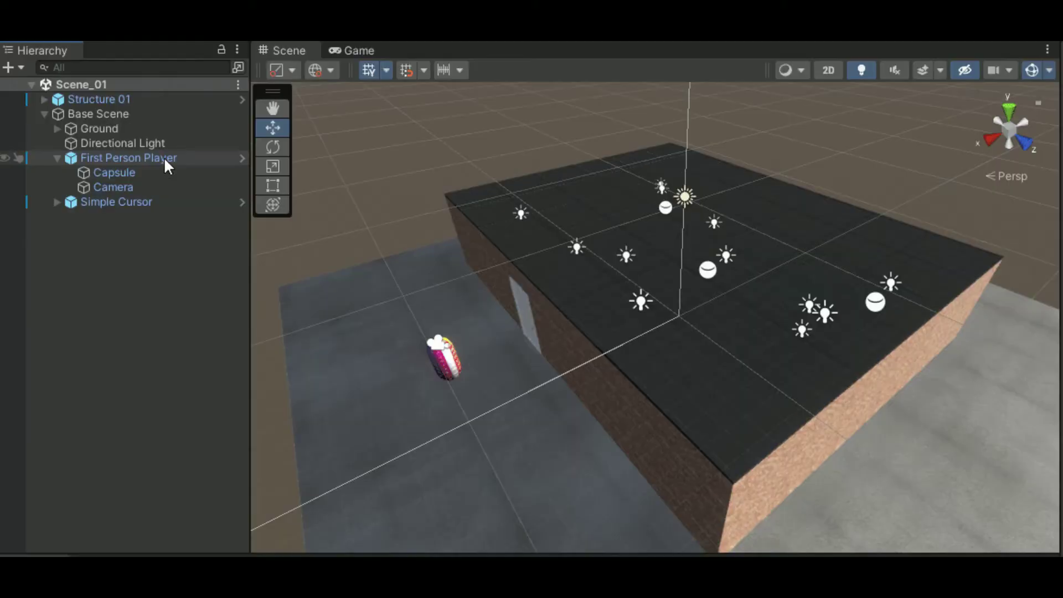
click(164, 158)
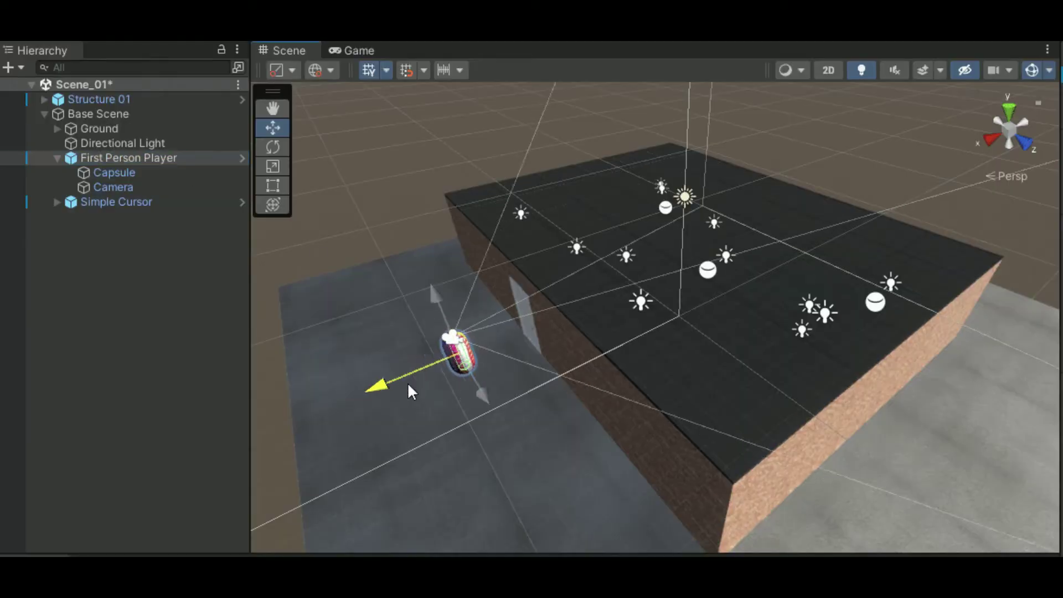
drag(409, 384, 615, 341)
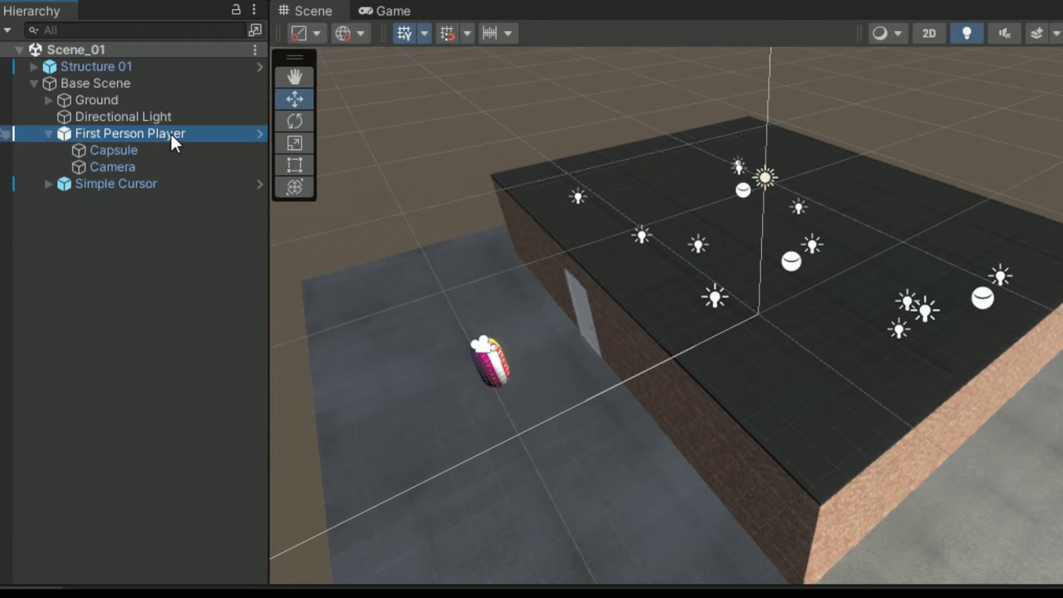
Move the First Person Player along X into the apartment building, retrying after two undos.
click(170, 133)
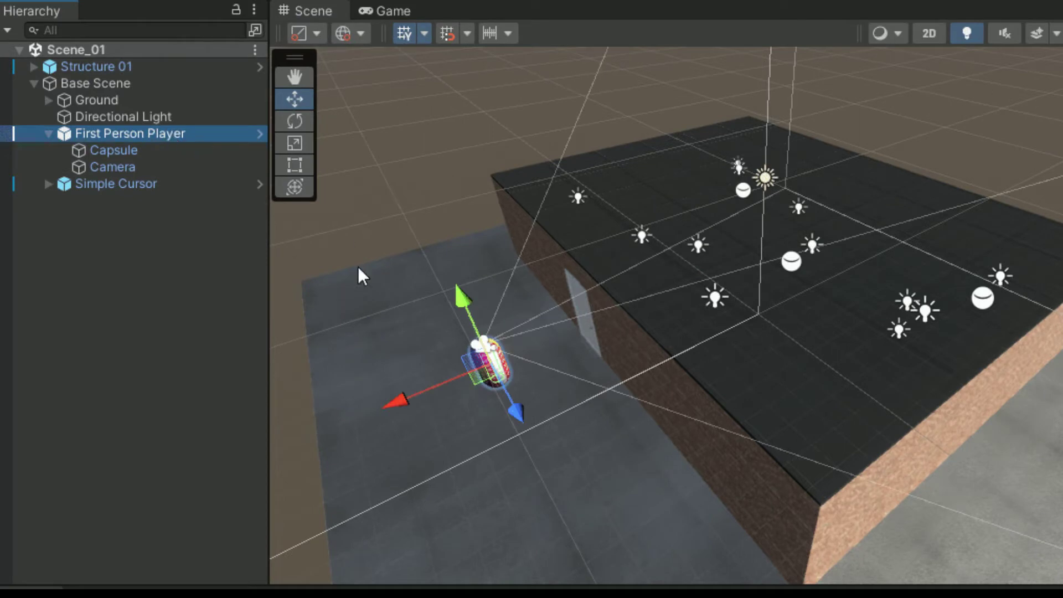
drag(398, 393, 695, 347)
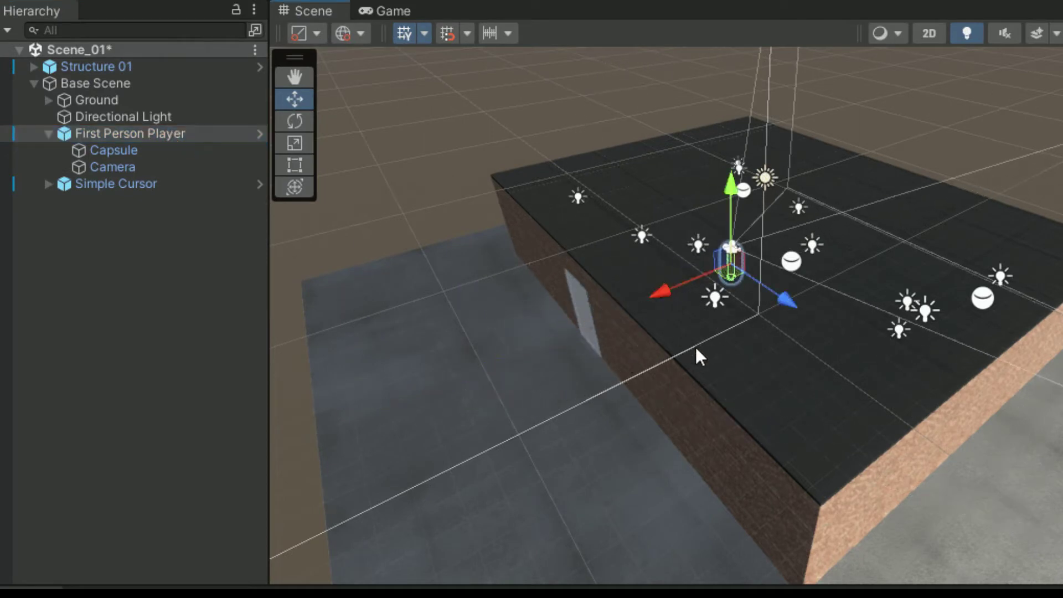
key(ctrl+z)
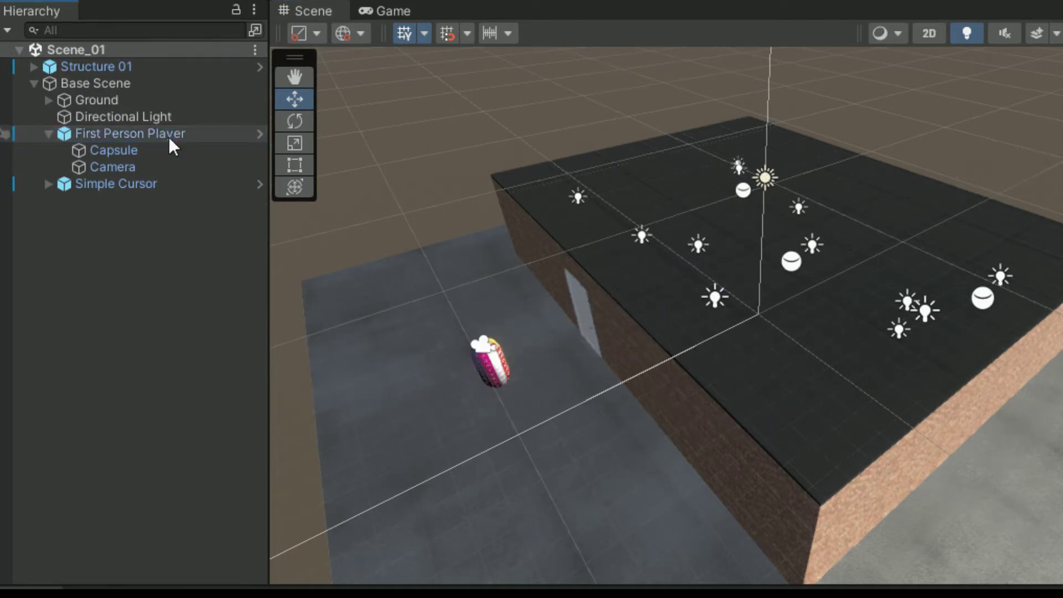
click(169, 135)
drag(409, 393, 686, 344)
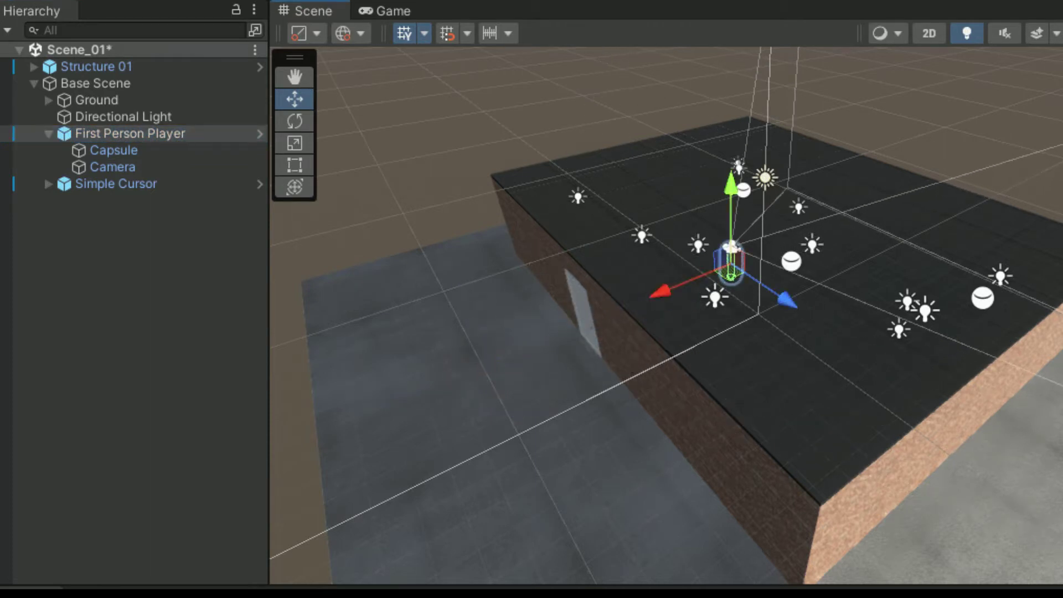
key(ctrl+z)
click(171, 134)
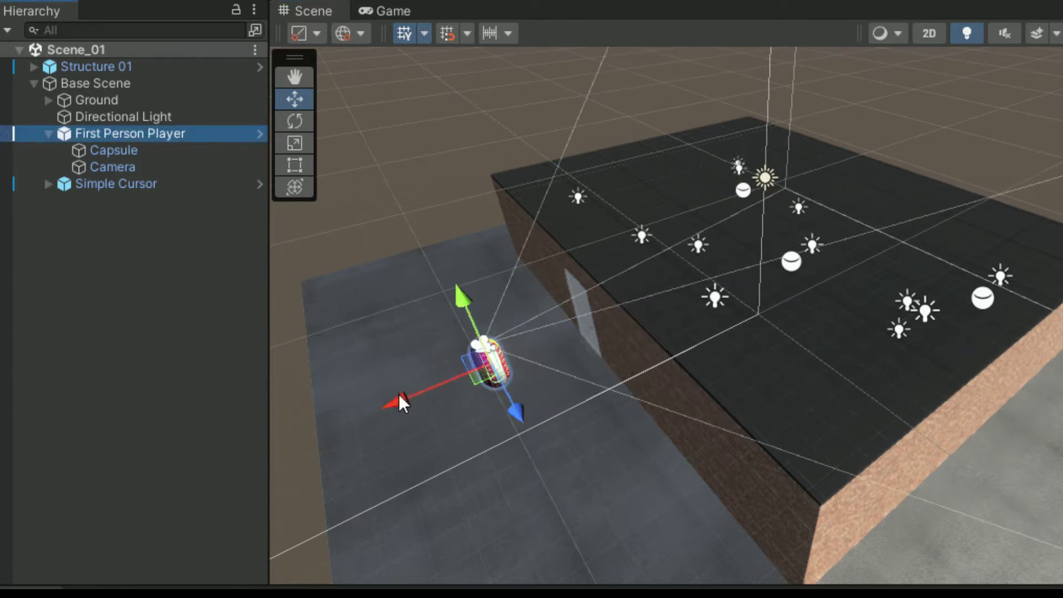
drag(399, 393, 696, 349)
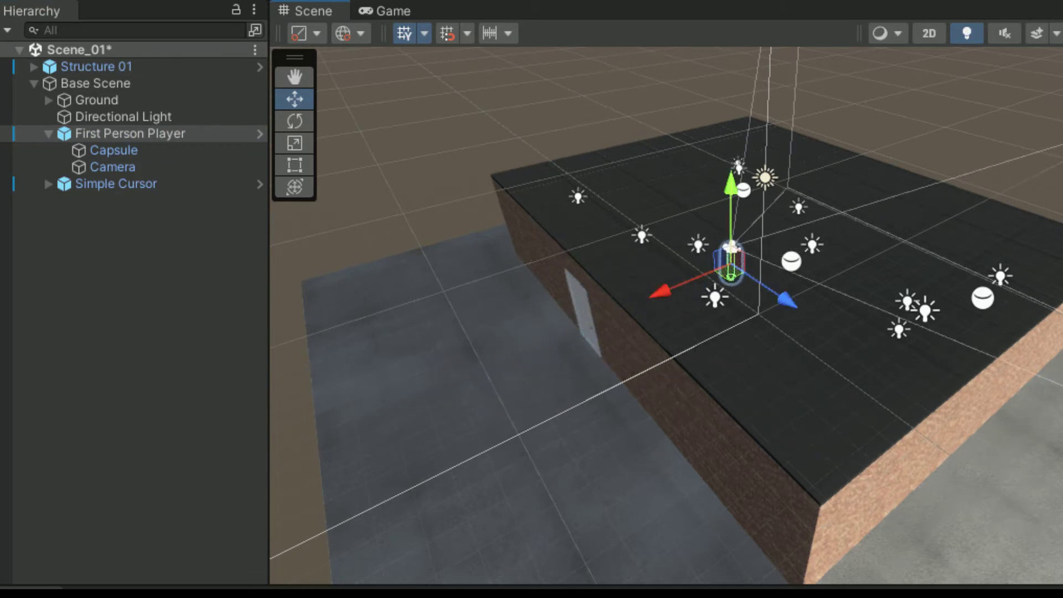
Tag the First Person Player's Camera as MainCamera and toggle its Mouse Look script.
click(122, 194)
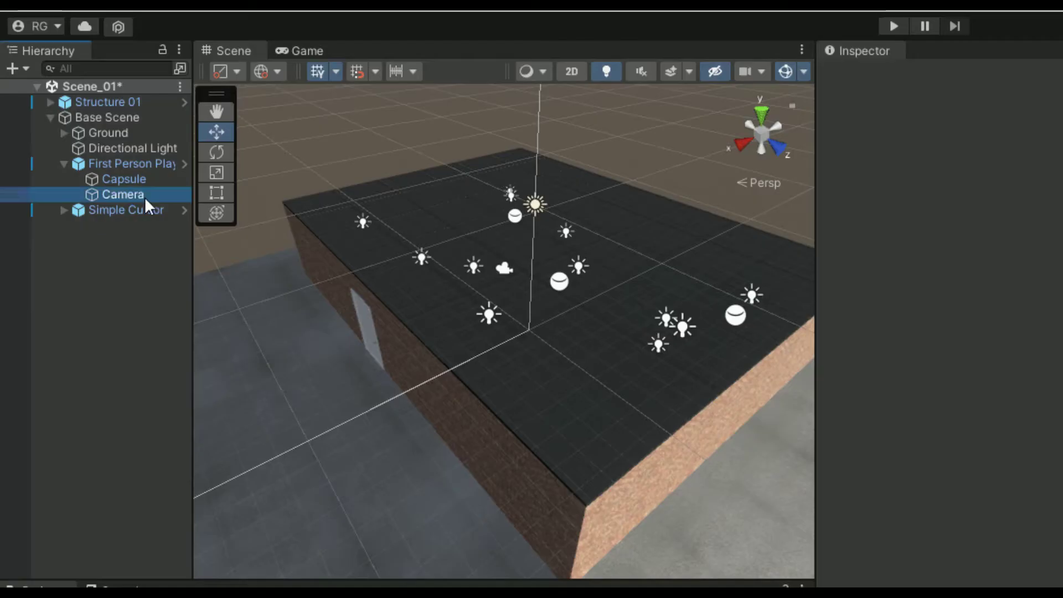
click(912, 105)
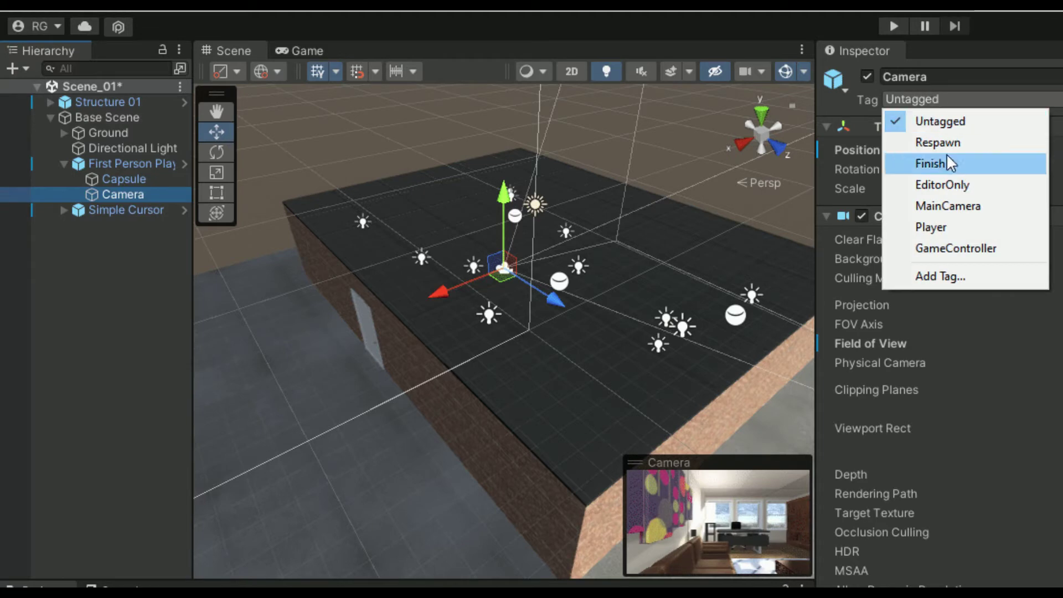
click(938, 206)
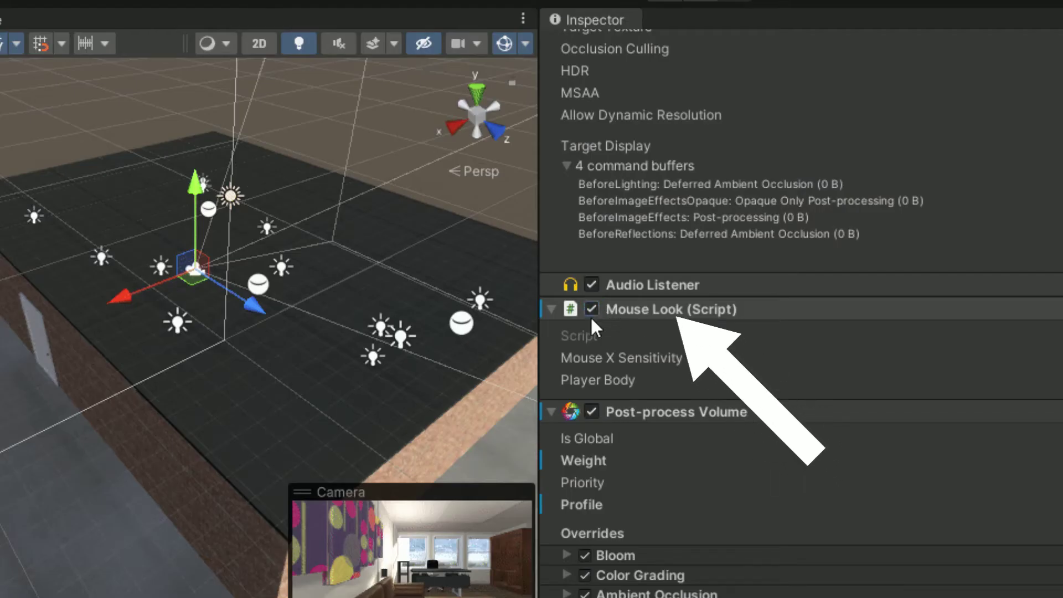
click(591, 309)
click(591, 308)
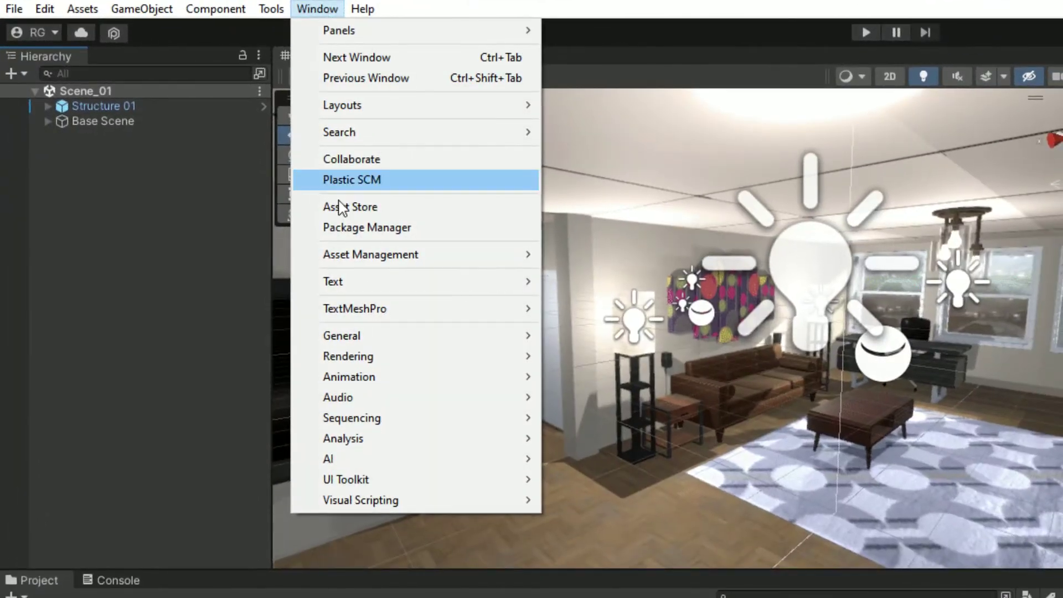
Search the Unity Registry for 'recorder' and install the Recorder 3.0.3 package.
click(464, 229)
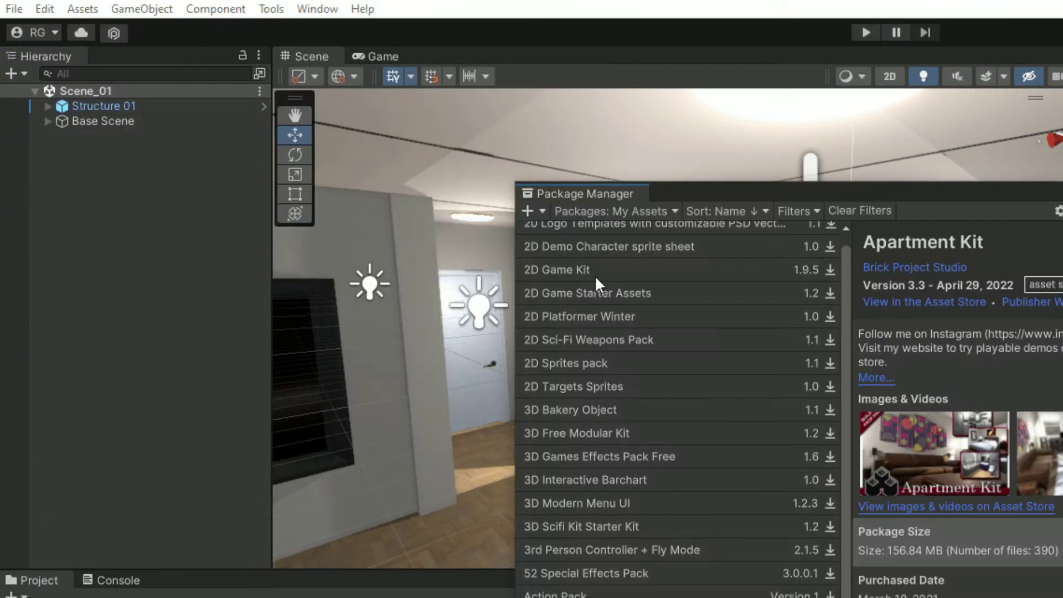
click(602, 204)
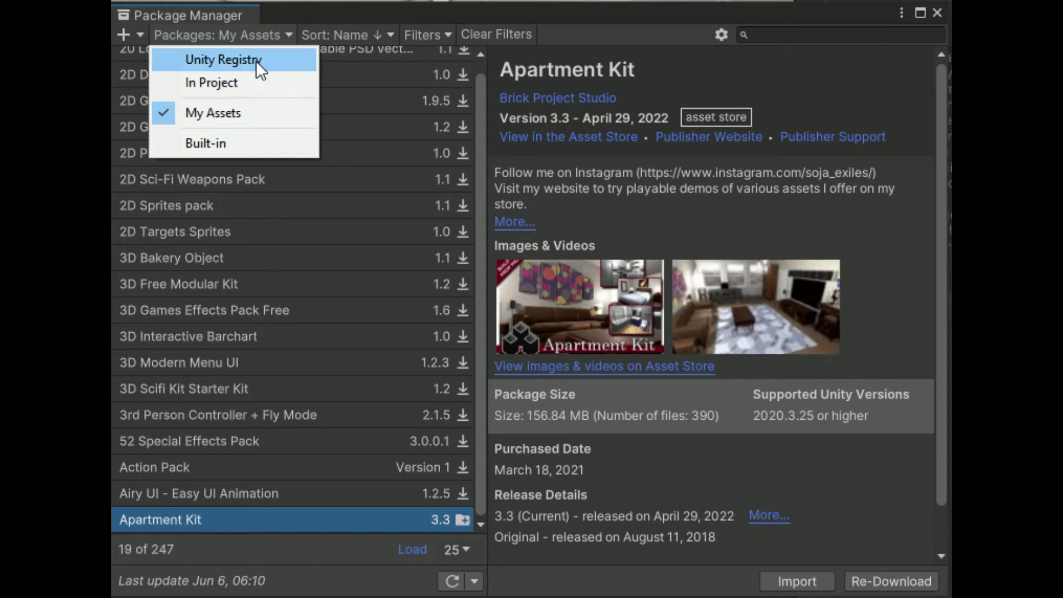
click(255, 61)
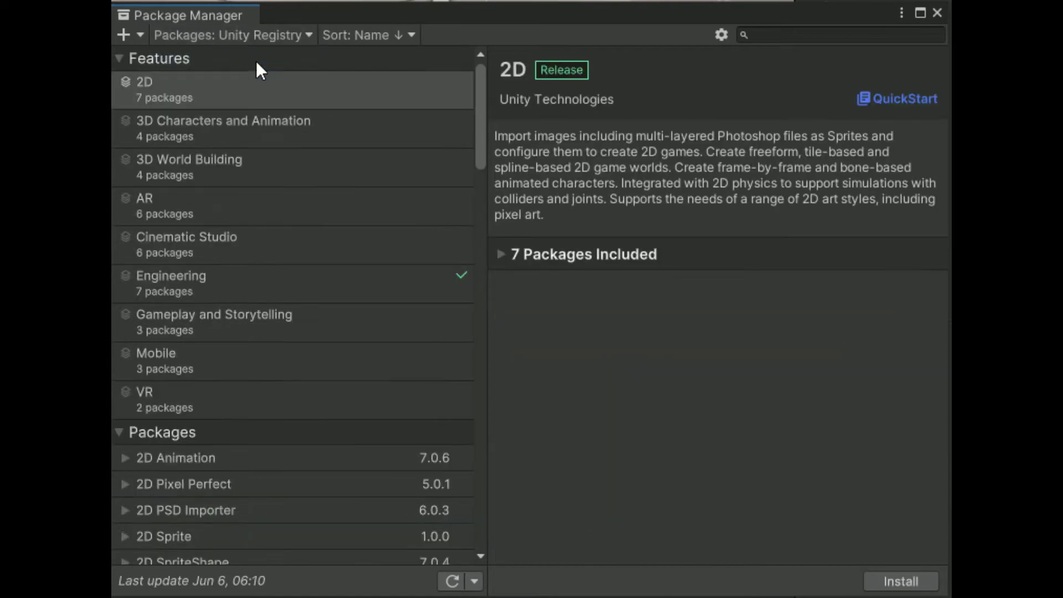
click(770, 35)
text(record)
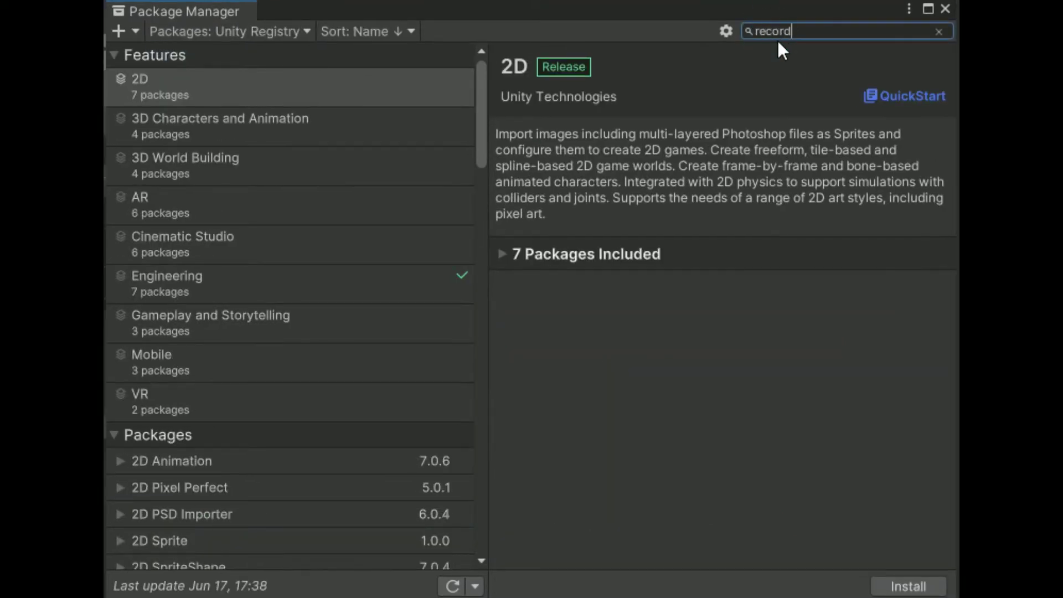
text(er)
click(381, 83)
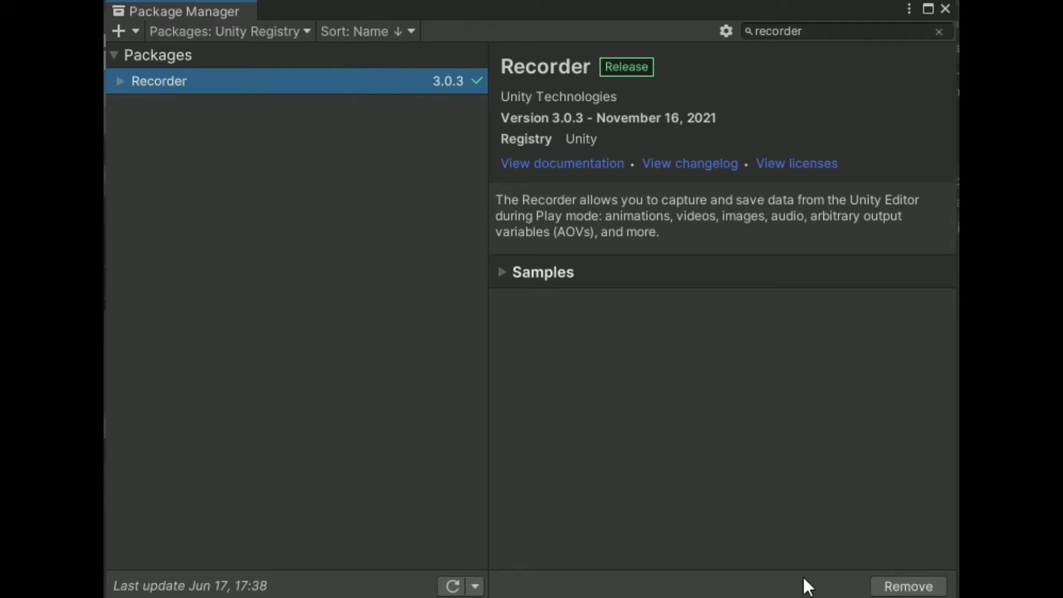
click(201, 13)
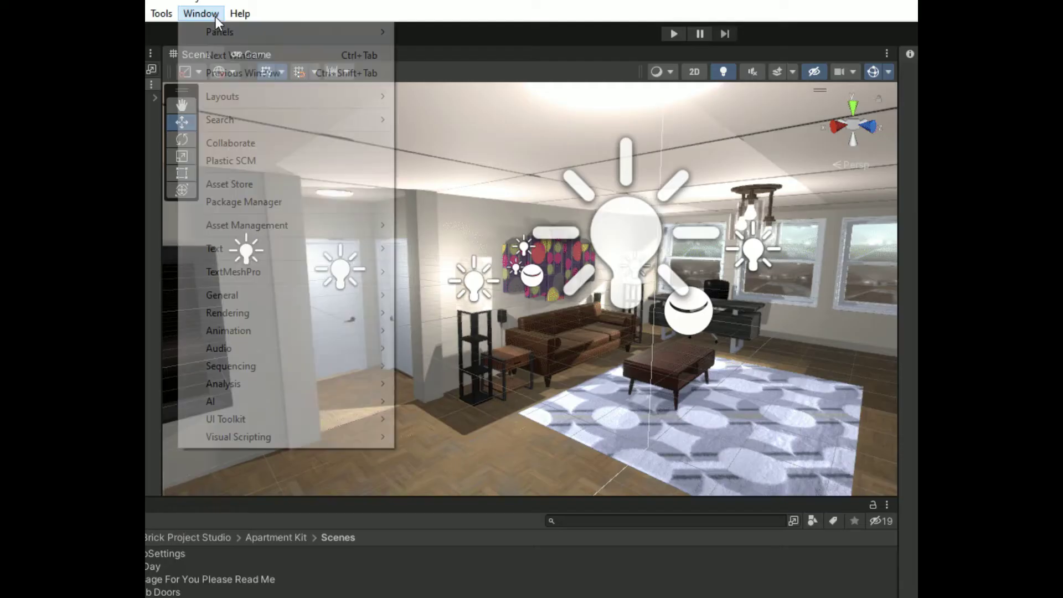
Add a Movie recorder in the Recorder window capturing a 360 View from MainCamera.
mouse_move(256, 298)
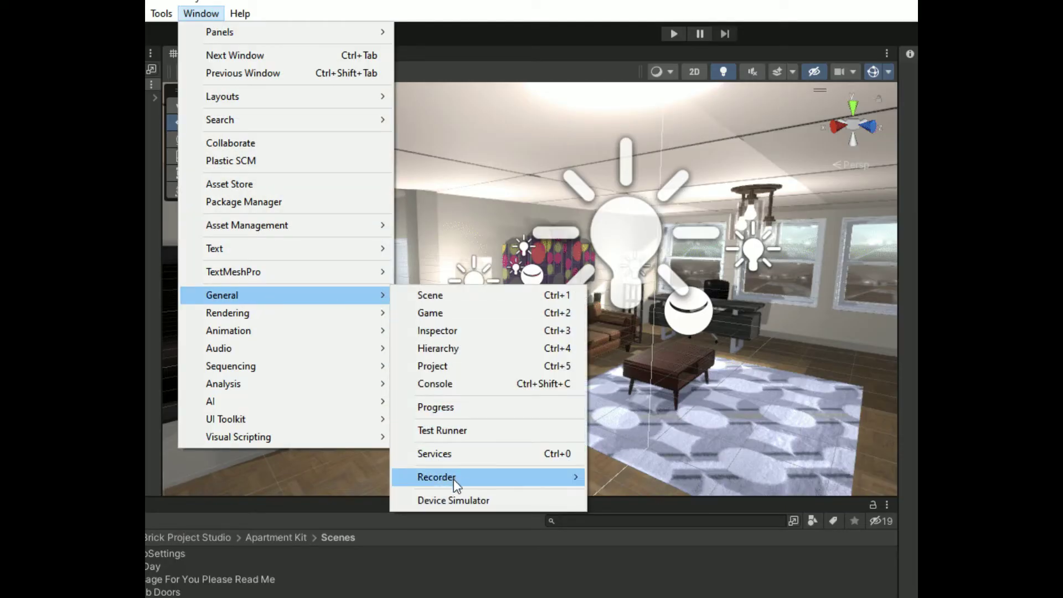
mouse_move(453, 480)
click(614, 479)
click(332, 162)
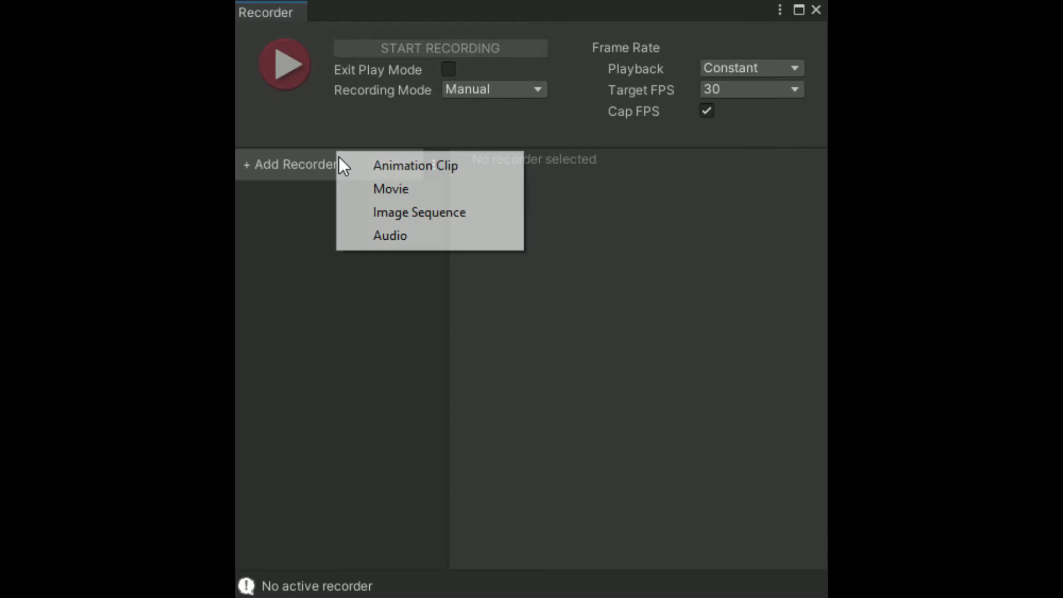
click(375, 190)
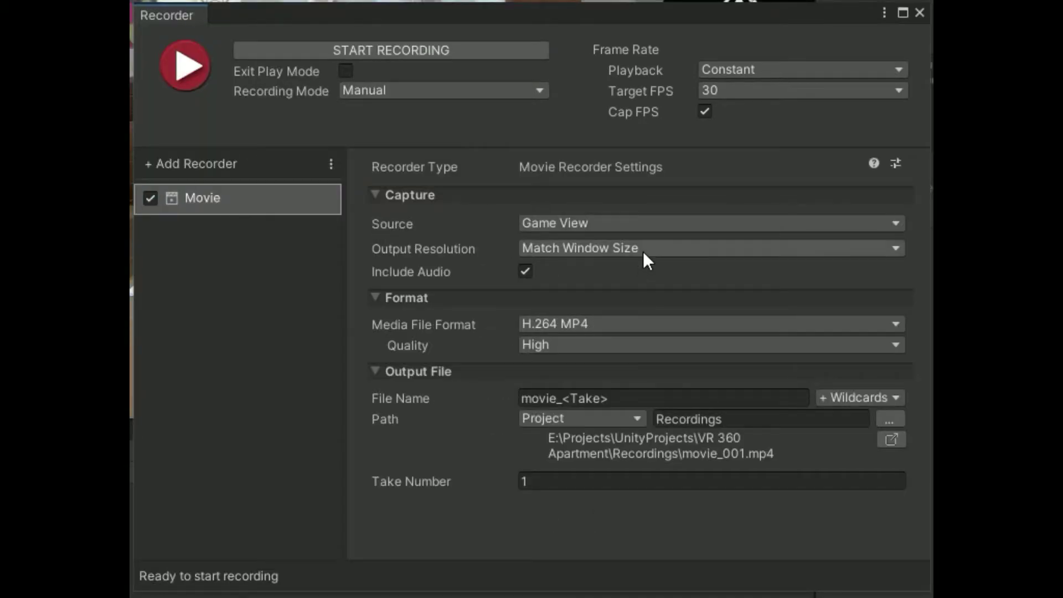
click(654, 222)
click(622, 286)
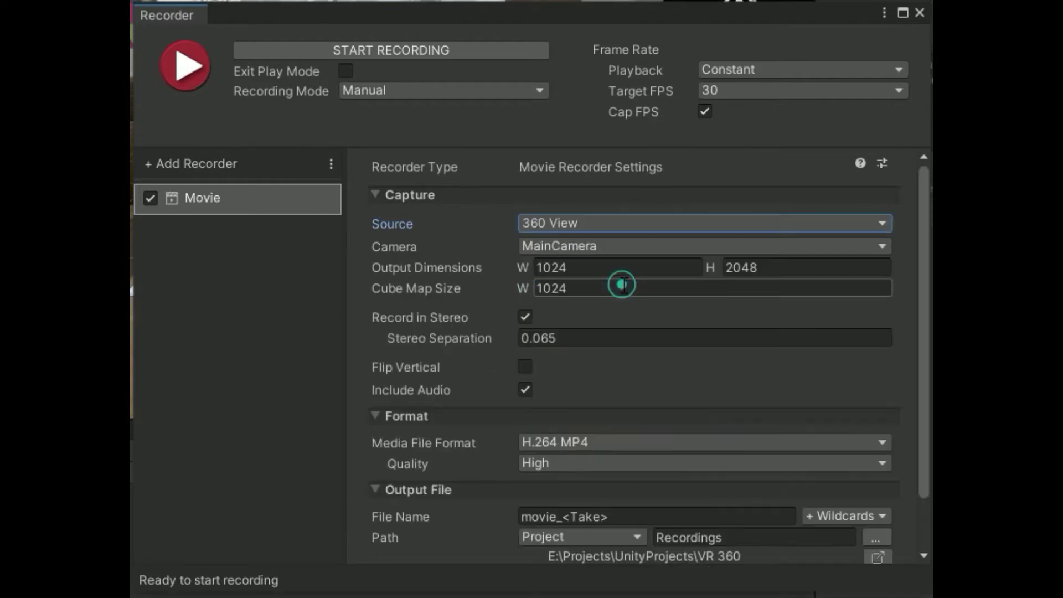
click(620, 246)
click(609, 266)
Set the output to 4096×2048 with a 2048 cube map, stereo and audio disabled.
click(608, 265)
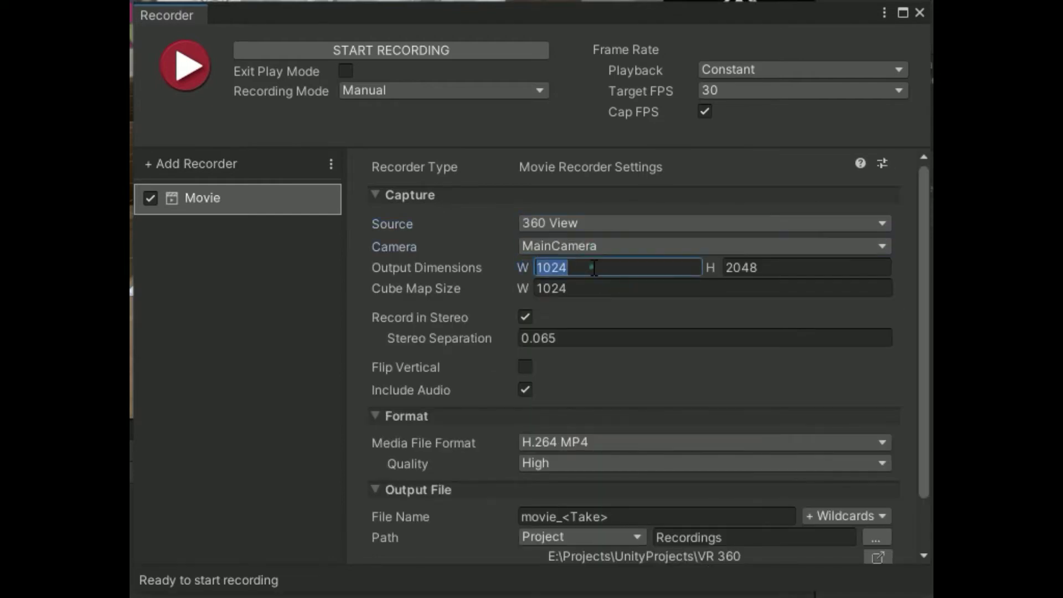
text(4096)
key(Tab)
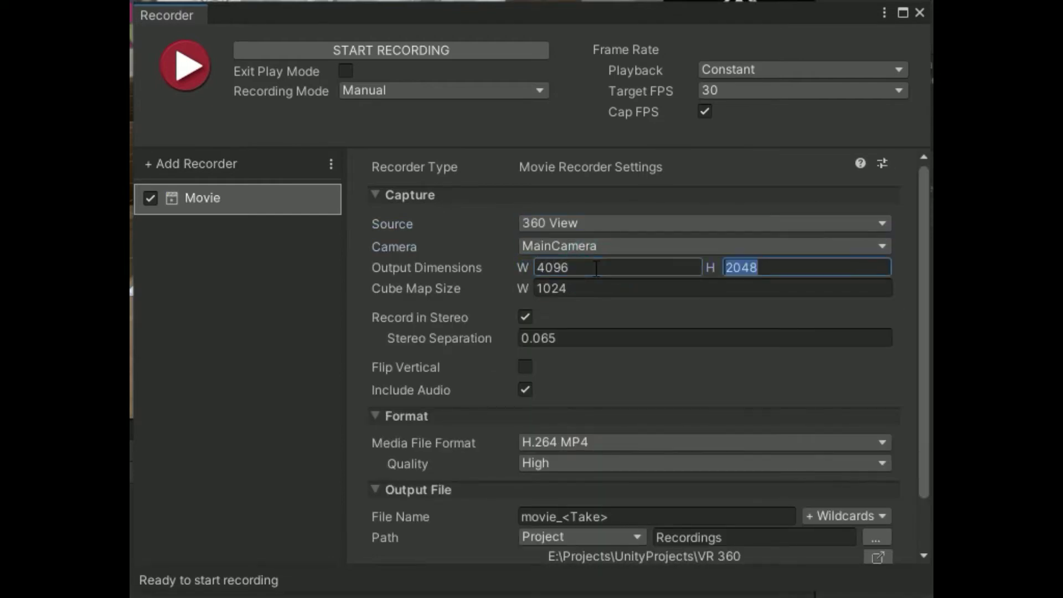
text(2048)
key(Tab)
text(2048)
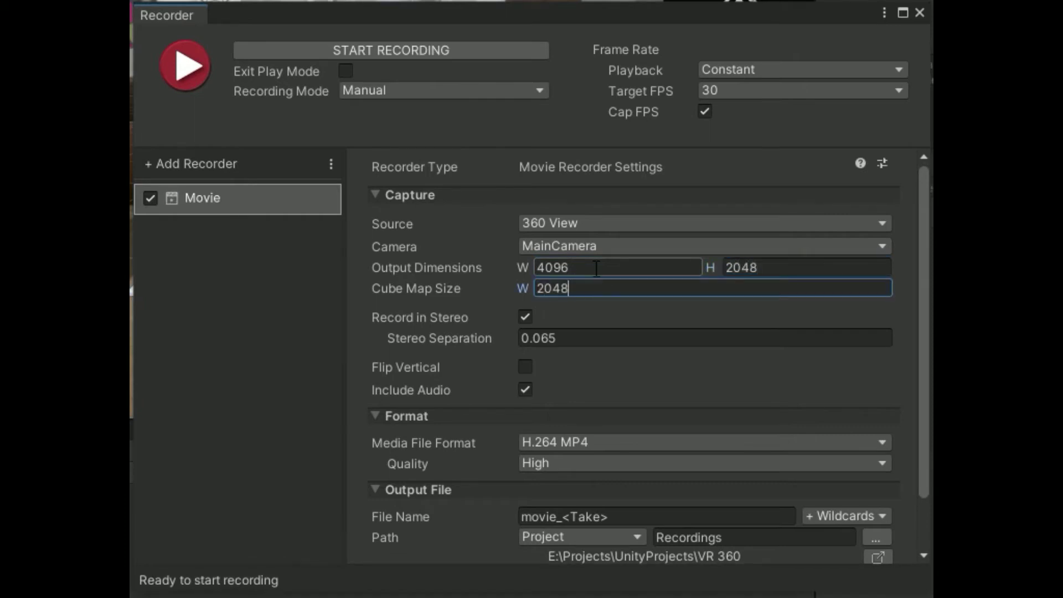
click(524, 316)
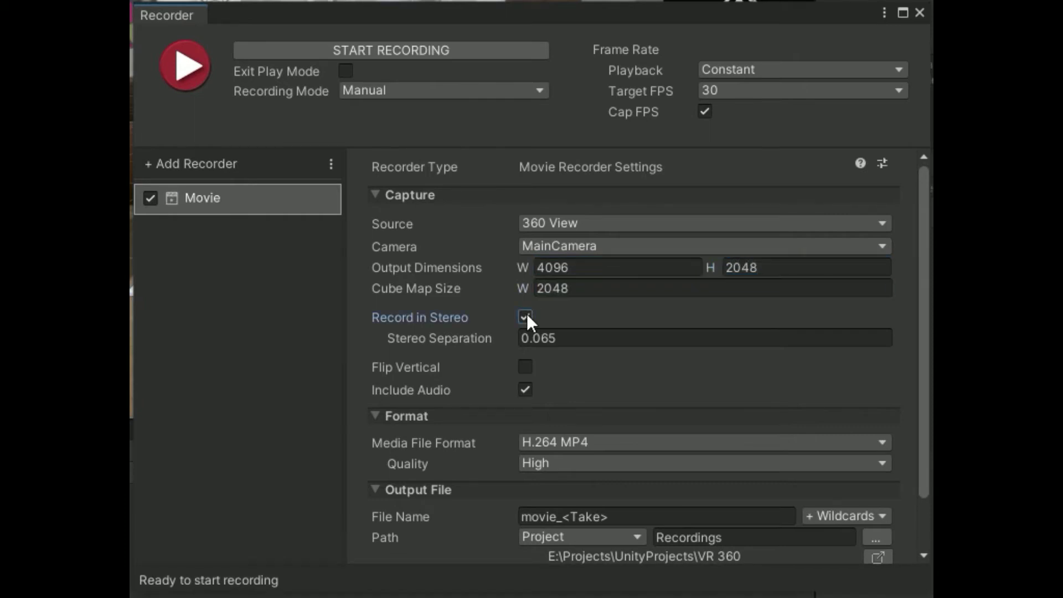
click(526, 390)
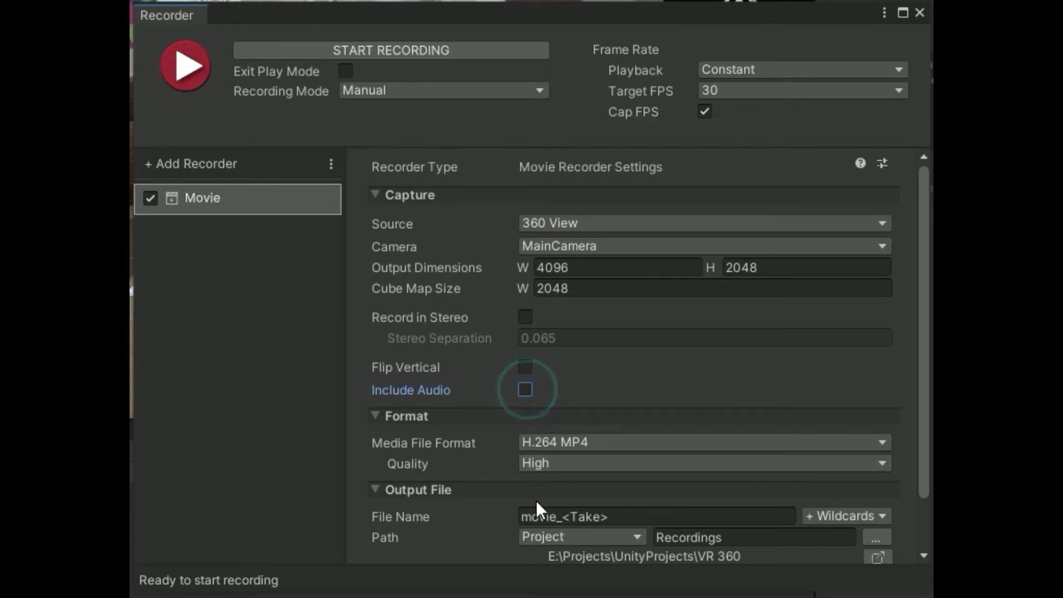
Rename the output file to 'Apartment 360 Video' and reposition the Recorder window.
click(580, 510)
key(BackSpace)
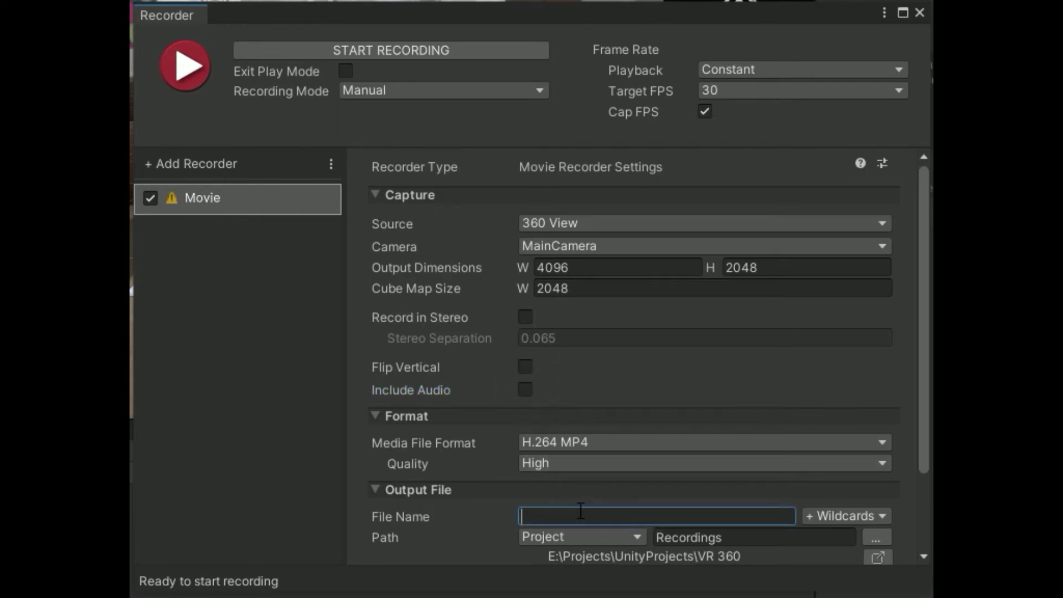
text(Apartment 360 Video)
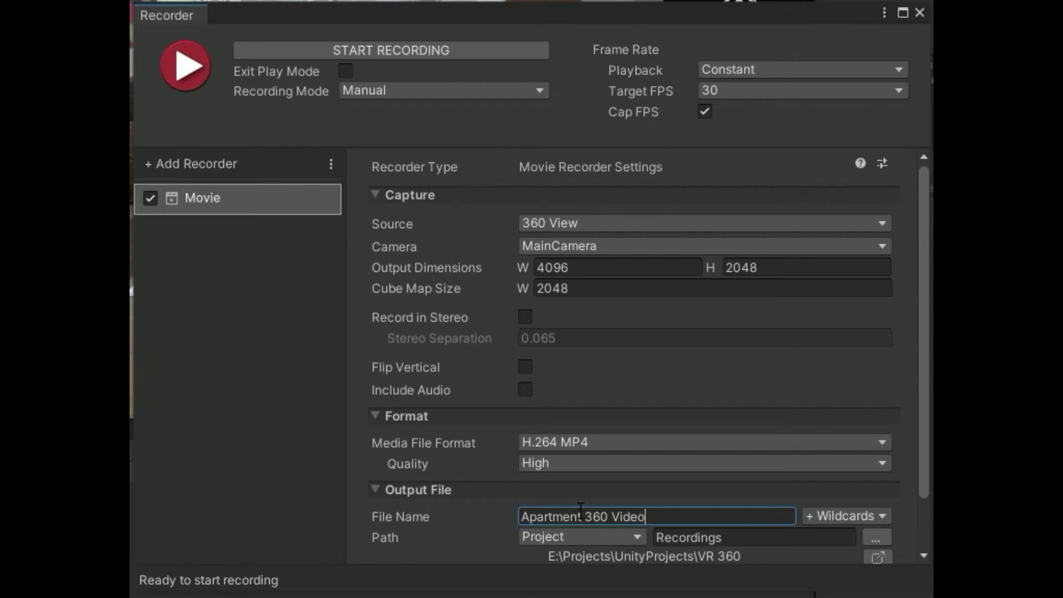
scroll(580, 509, down, 2)
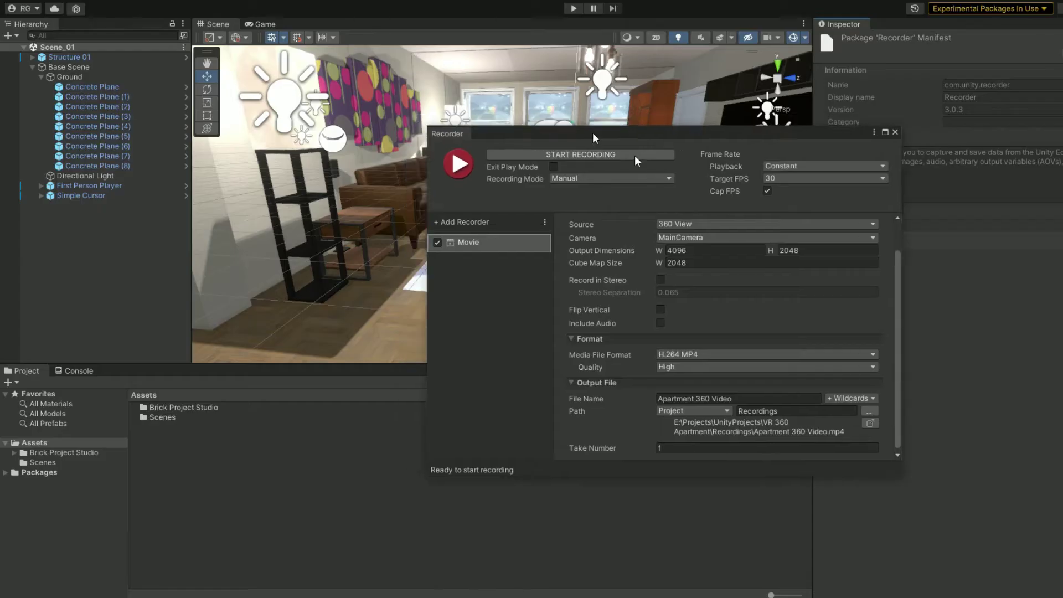
drag(446, 135, 117, 377)
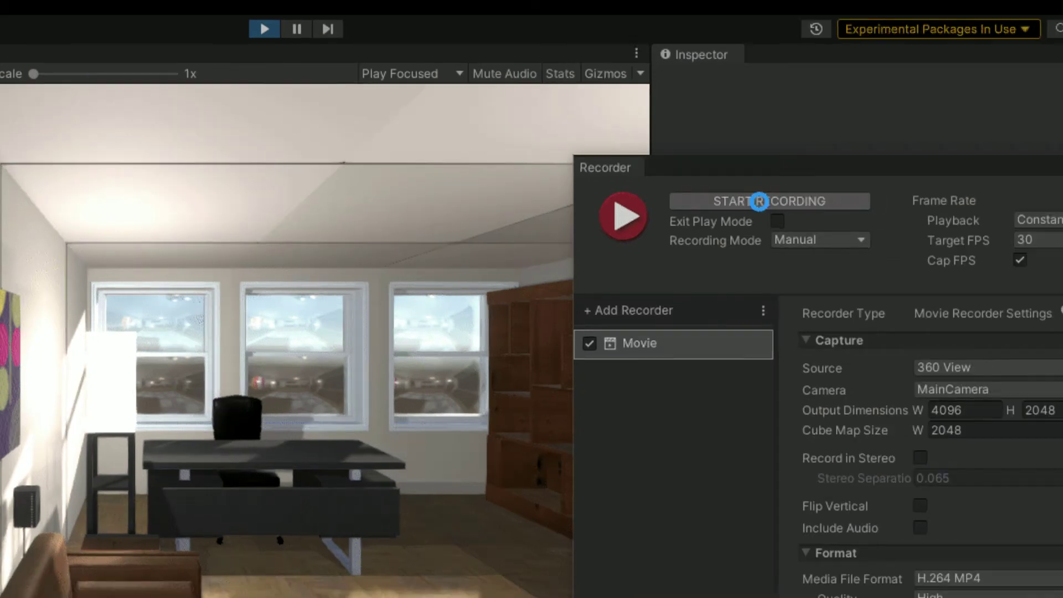
Record about four seconds of the playing apartment scene, then stop the recording.
click(823, 197)
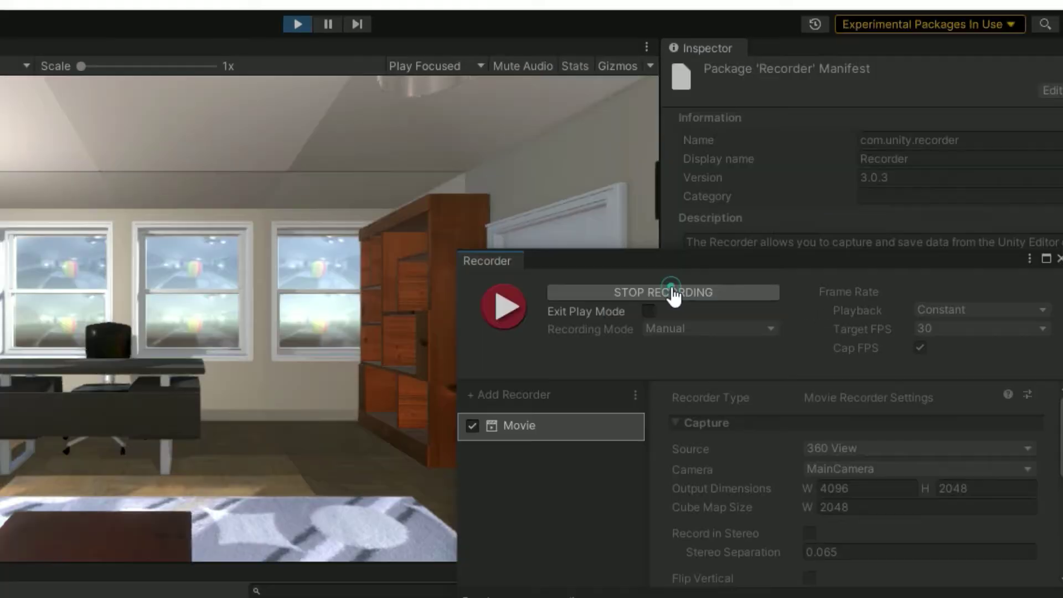
click(778, 201)
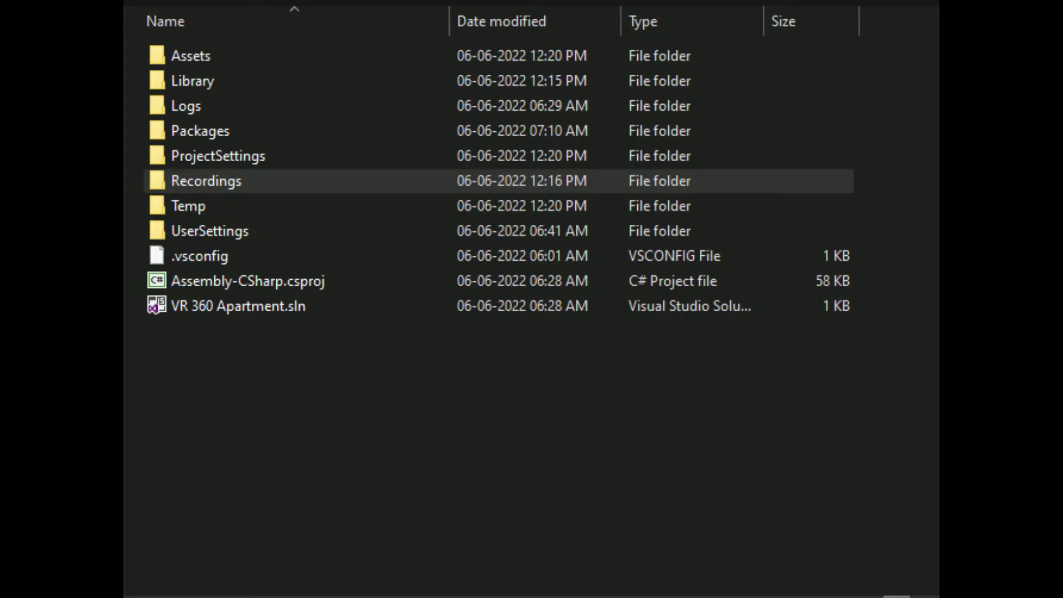
Open the Recordings folder and play Apartment 360 Video.mp4 in VLC.
double_click(272, 181)
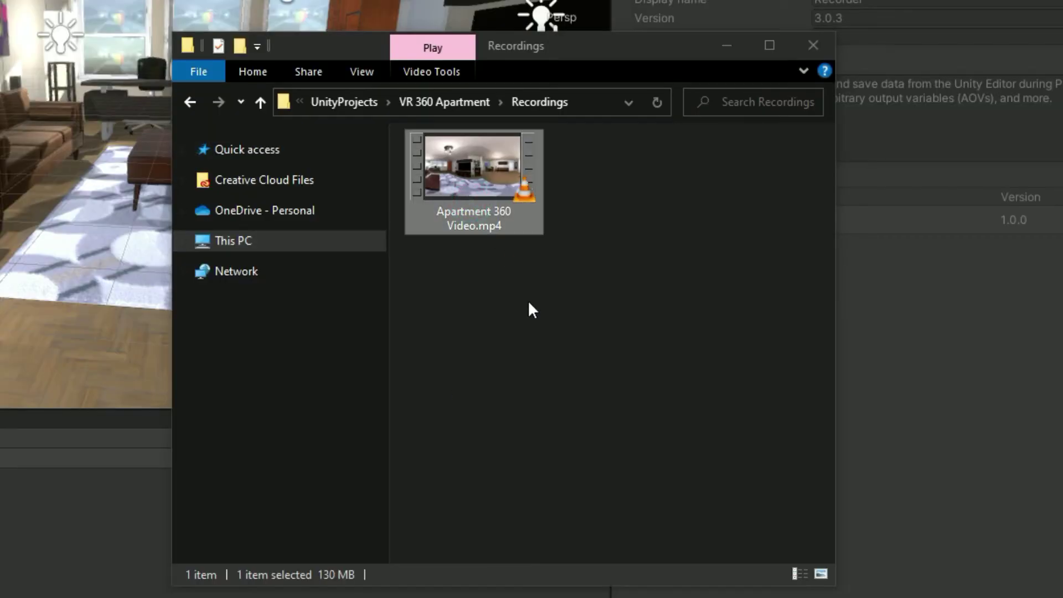
click(528, 303)
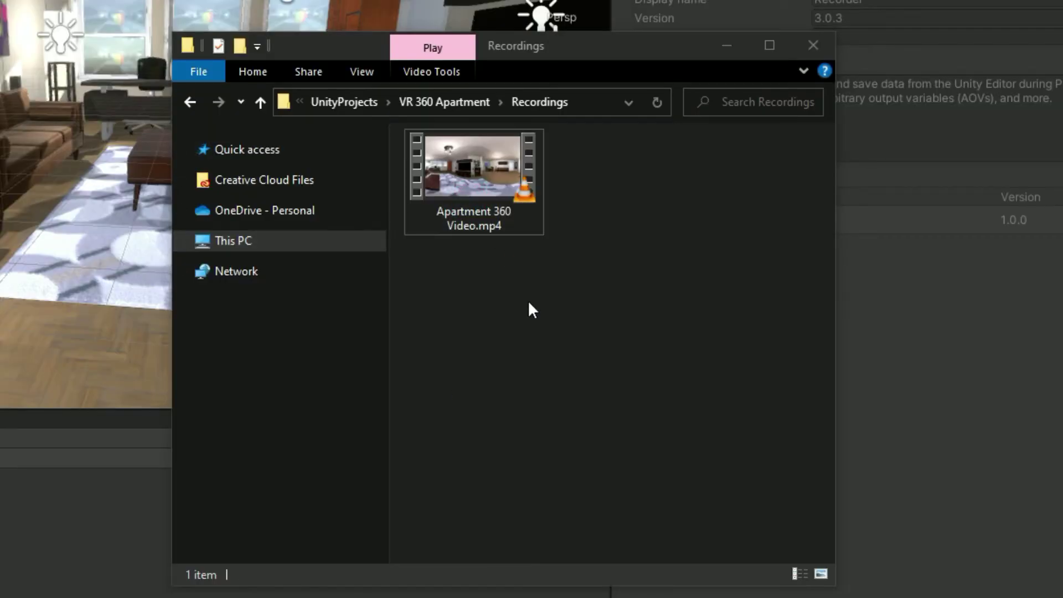
double_click(479, 188)
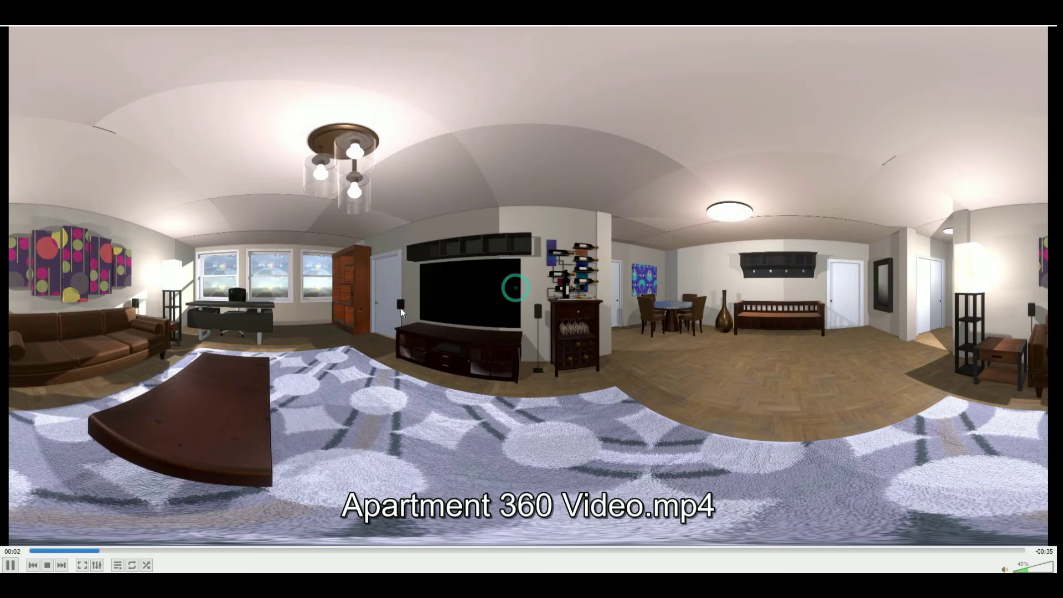
Toggle the VLC video fullscreen twice, finishing in the windowed player.
double_click(474, 294)
double_click(475, 294)
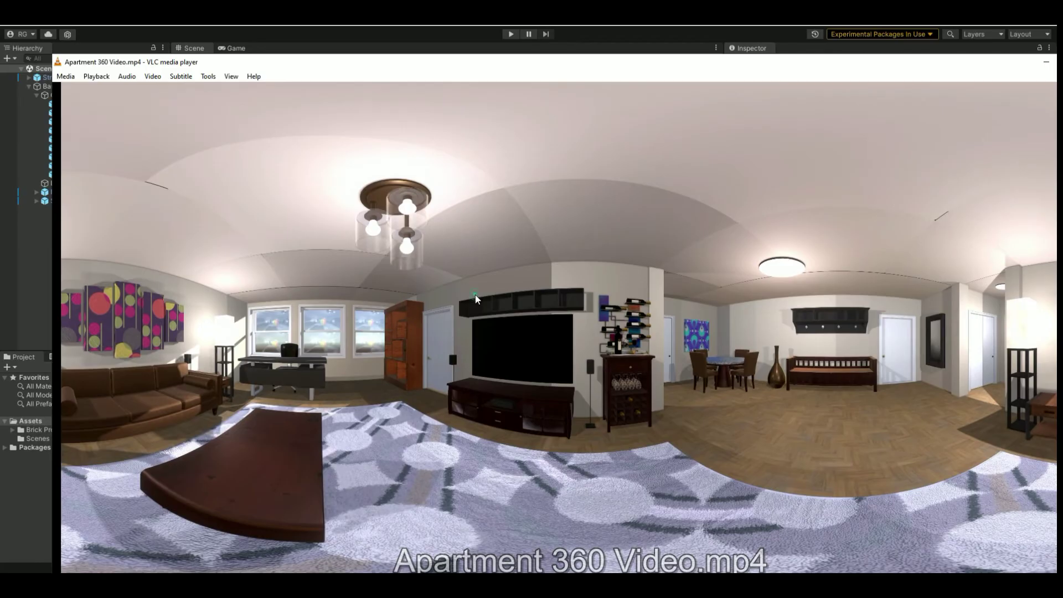
double_click(595, 299)
double_click(596, 299)
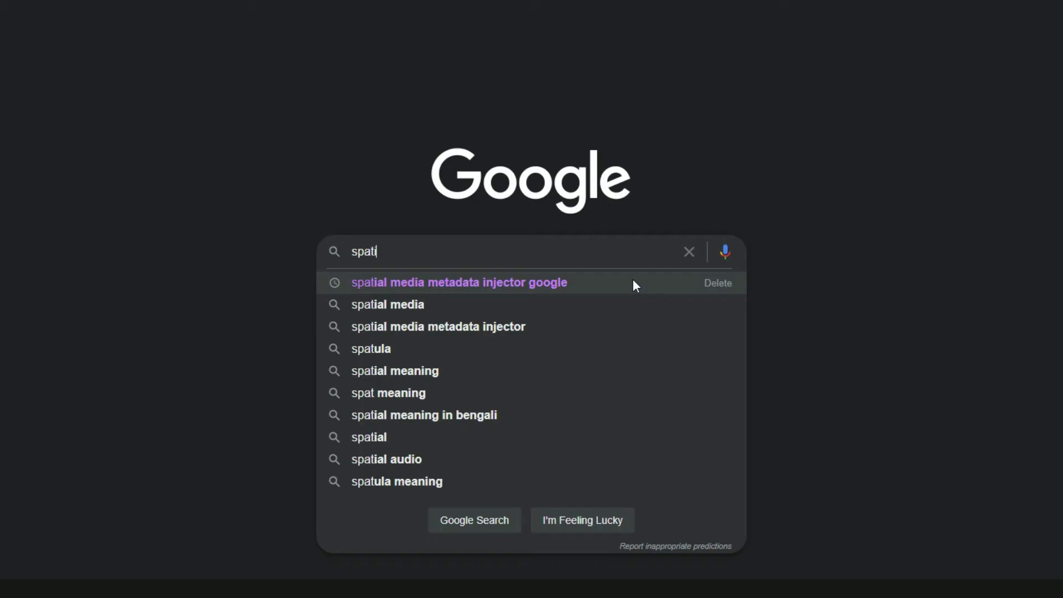
Search Google for 'spatial media metadata injector' using the suggested query.
text(al media )
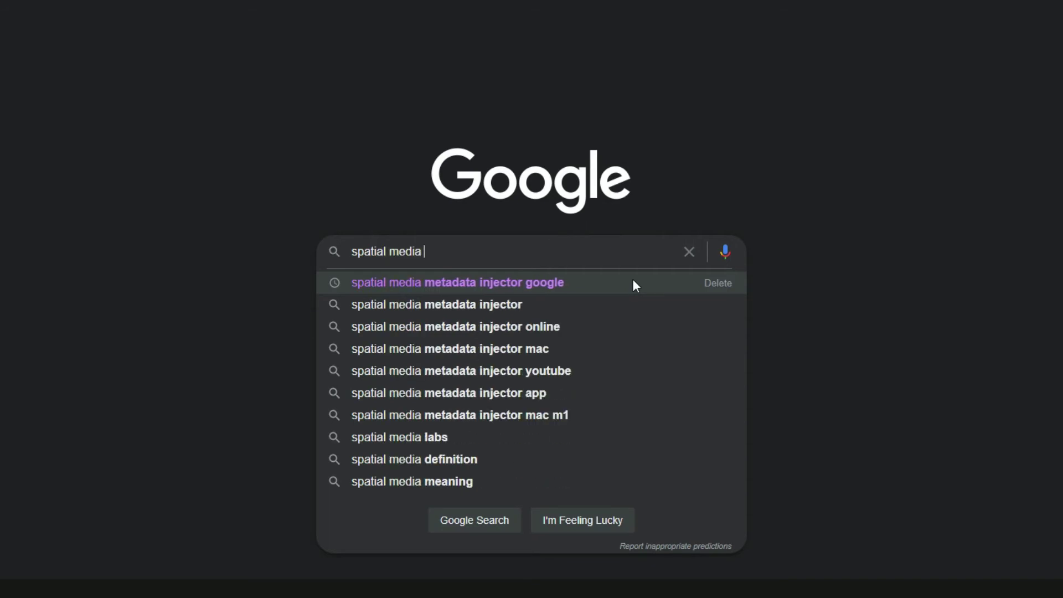
text(metadata injector)
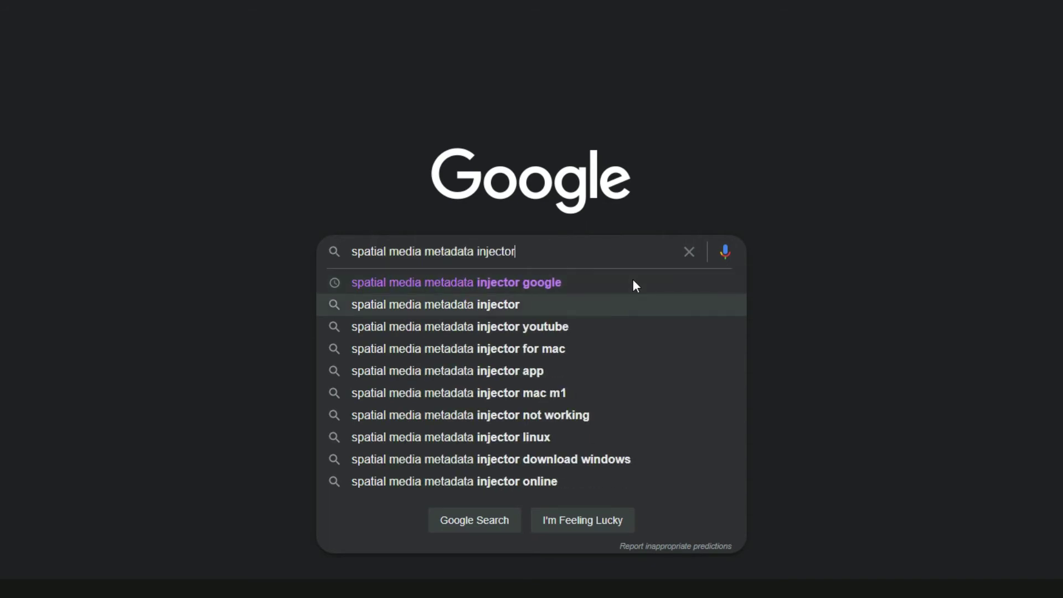
click(632, 282)
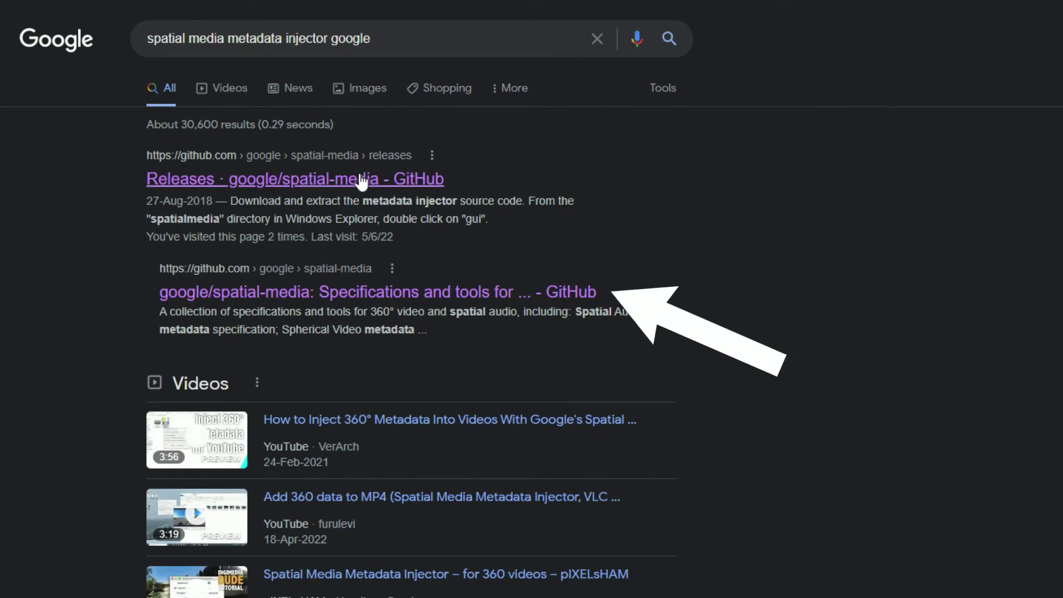
Open the google/spatial-media repository's Releases page and scroll to the v2.1 release assets.
click(333, 292)
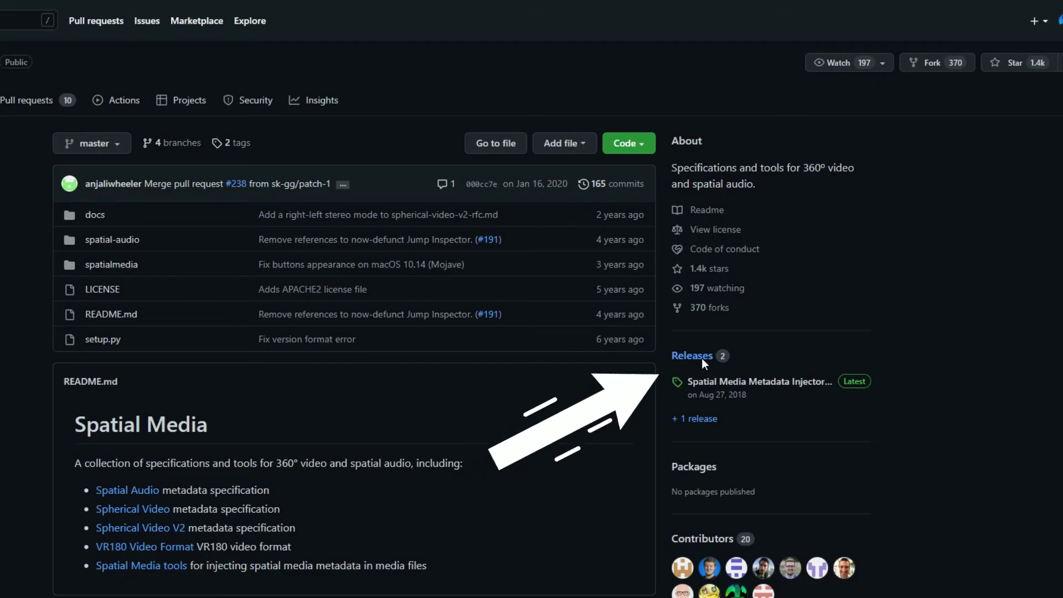
click(702, 357)
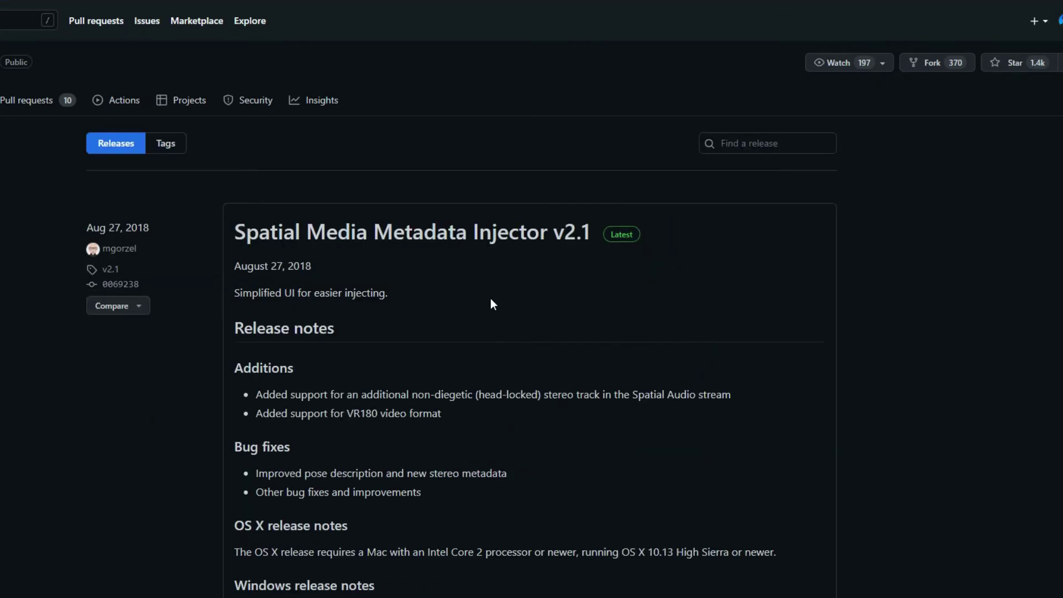
scroll(399, 297, down, 5)
scroll(400, 296, down, 3)
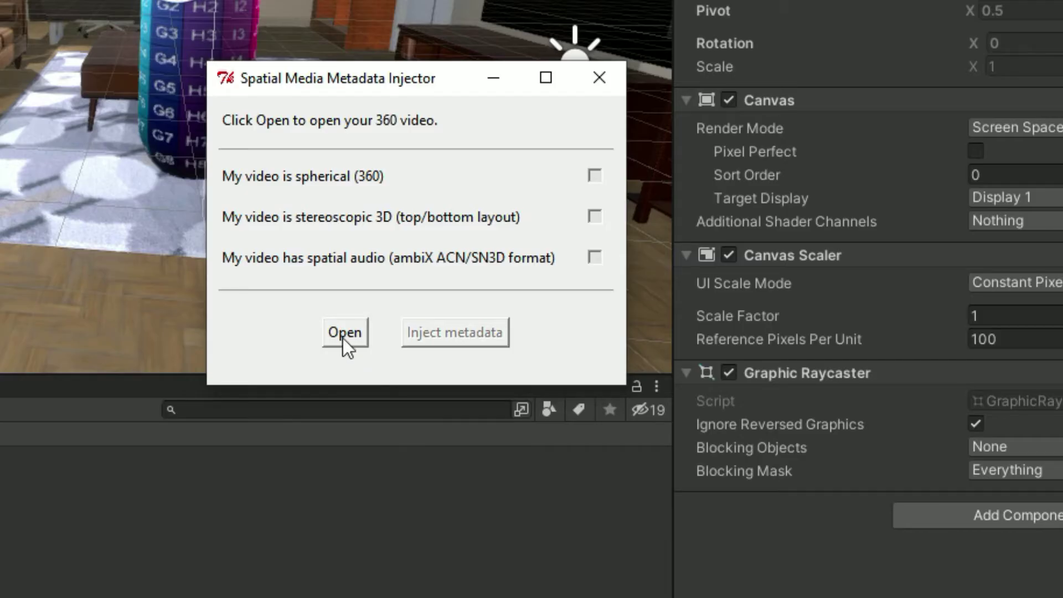
Load Apartment 360 Video.mp4, inject spherical metadata, and save Apartment 360 Video_injected.mp4.
click(343, 334)
click(415, 262)
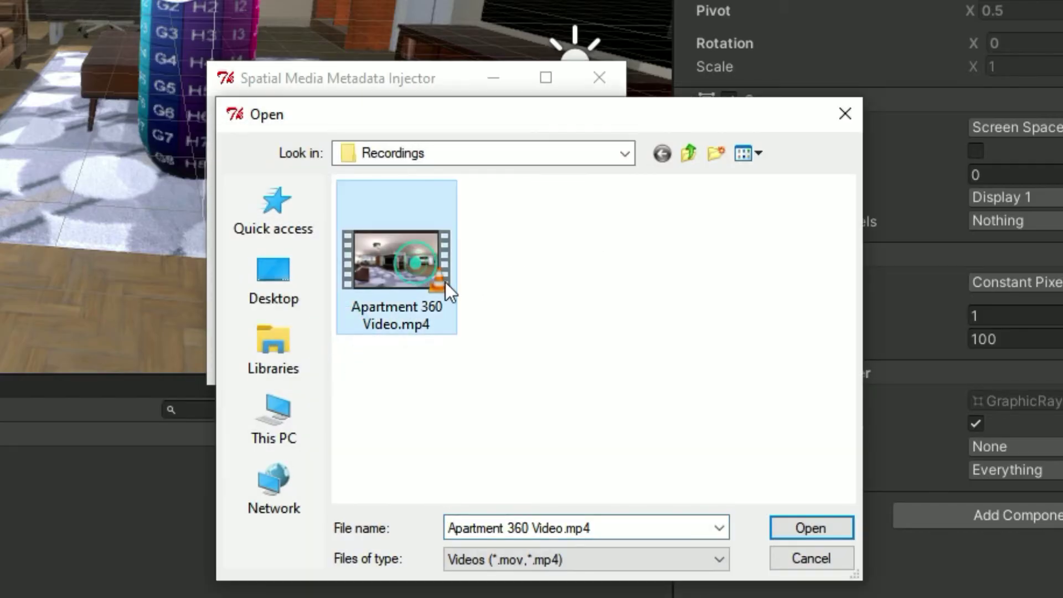
click(808, 524)
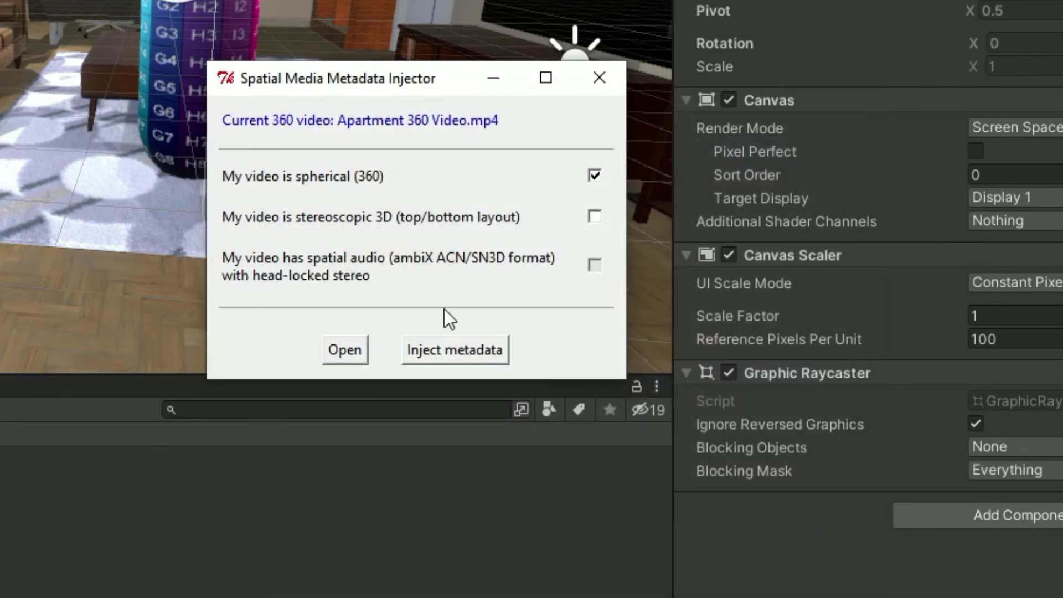
click(446, 350)
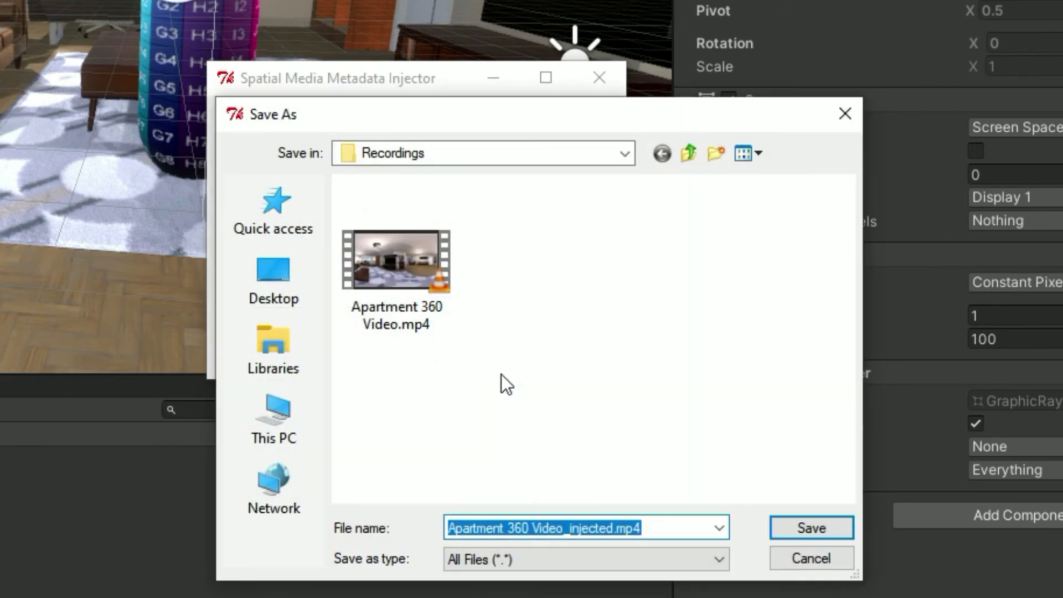
click(801, 527)
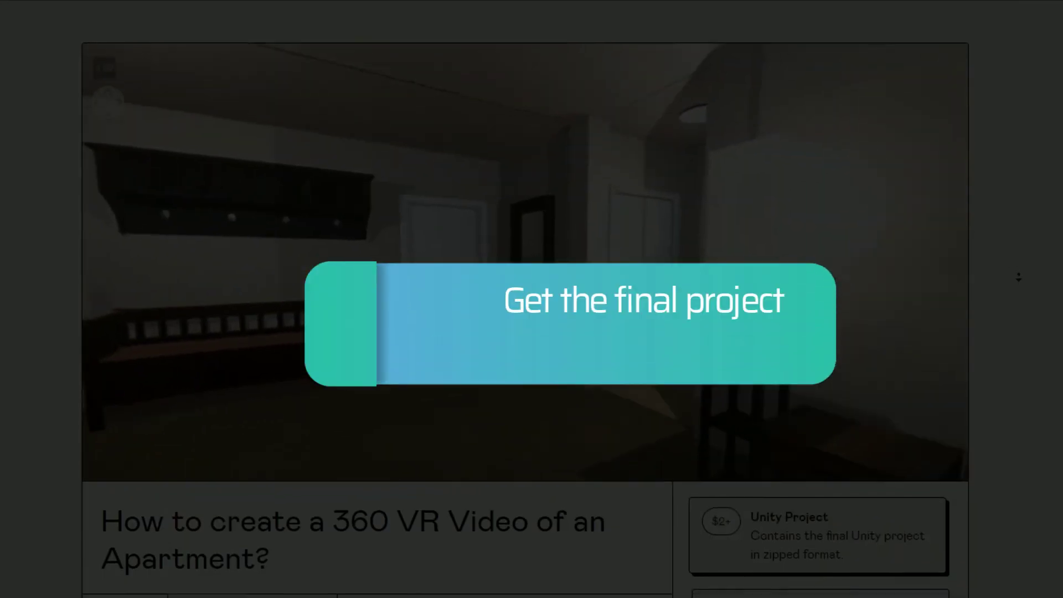
Scroll to the 100+ AR/VR Resources Pack description and its 5.0 rating from 11 ratings.
scroll(1018, 276, down, 1)
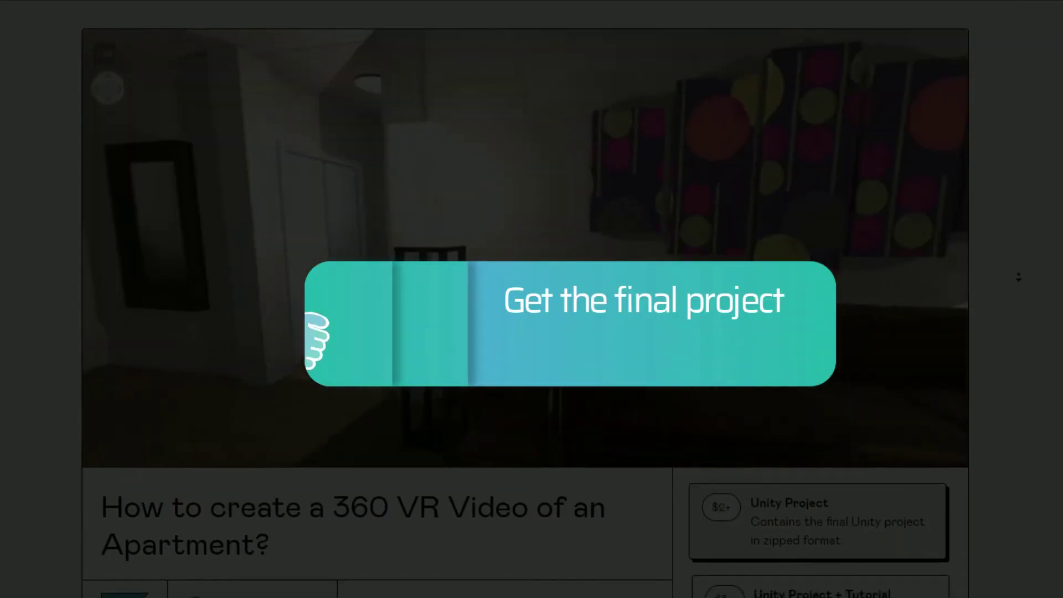
scroll(1018, 277, down, 1)
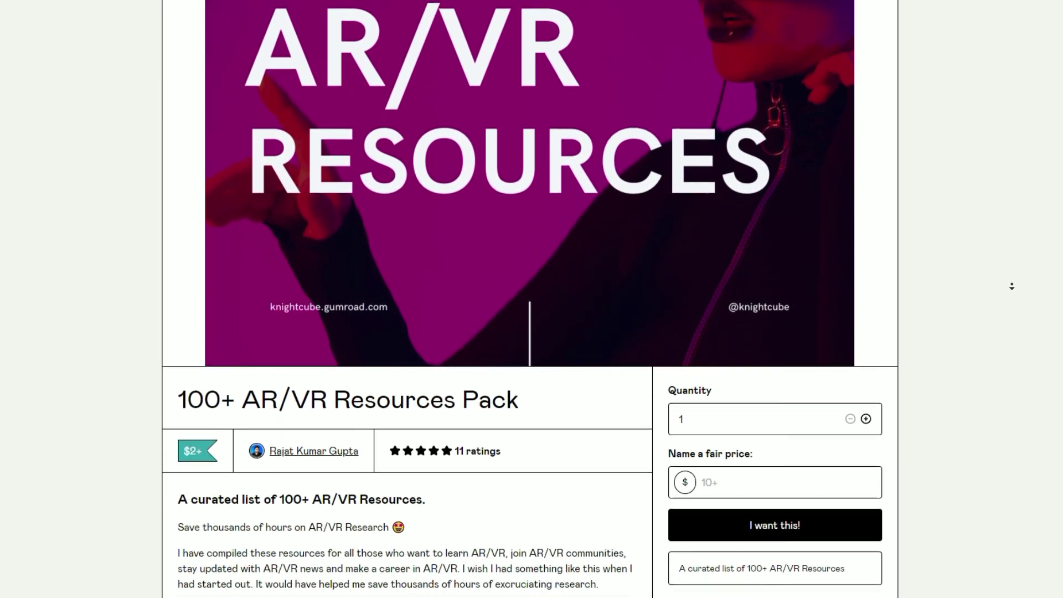
scroll(1011, 286, down, 3)
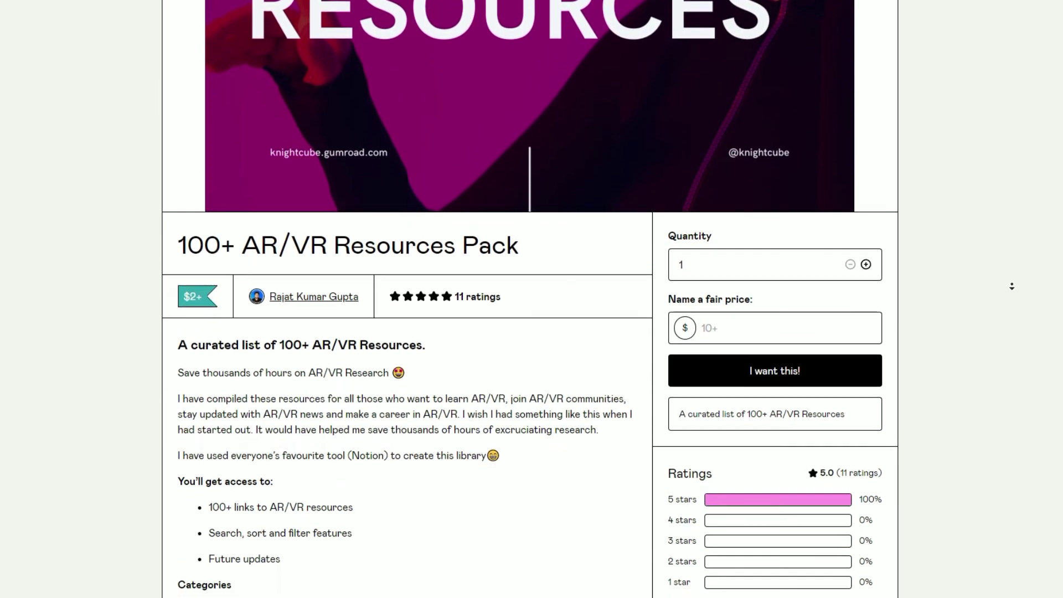
scroll(1011, 286, down, 2)
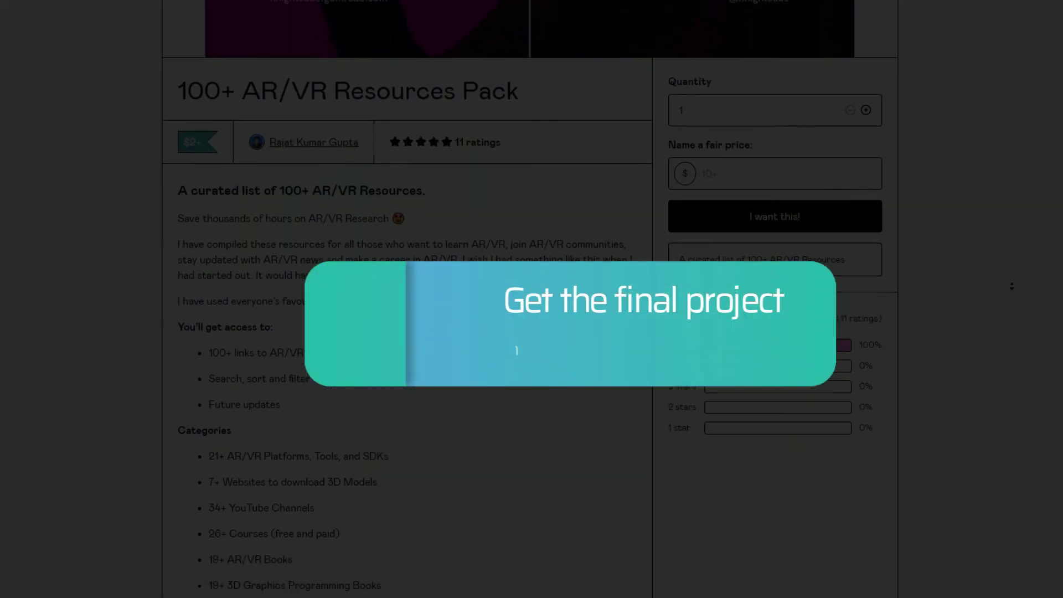